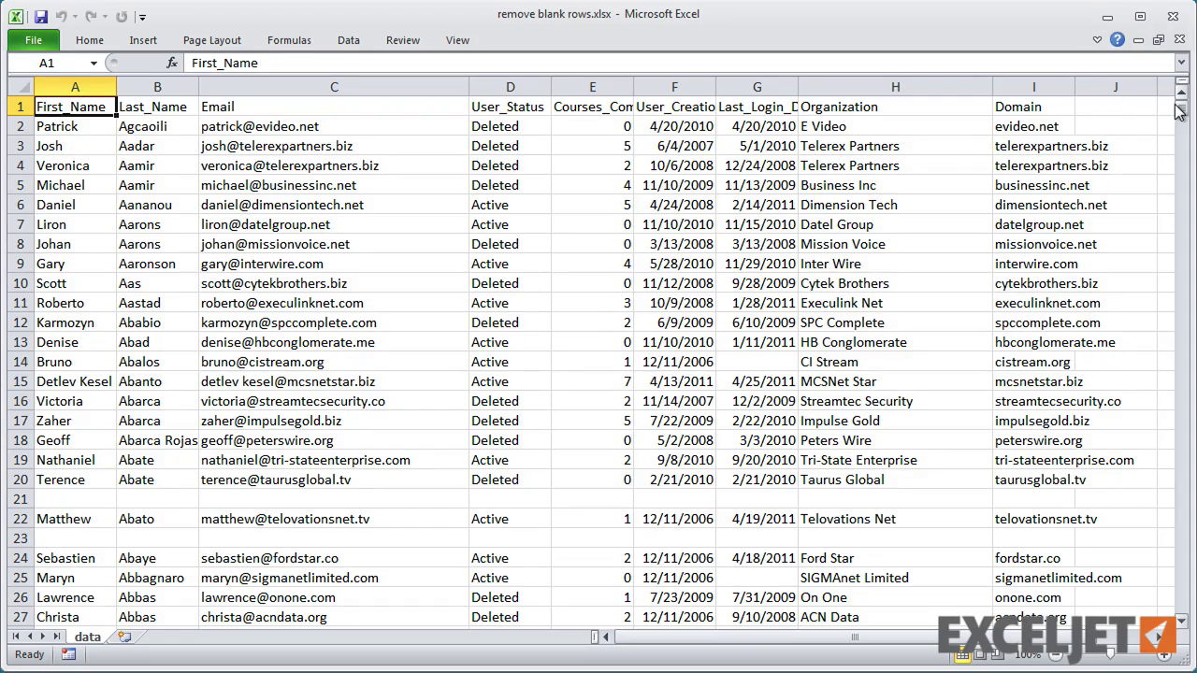
drag(1180, 111, 1181, 139)
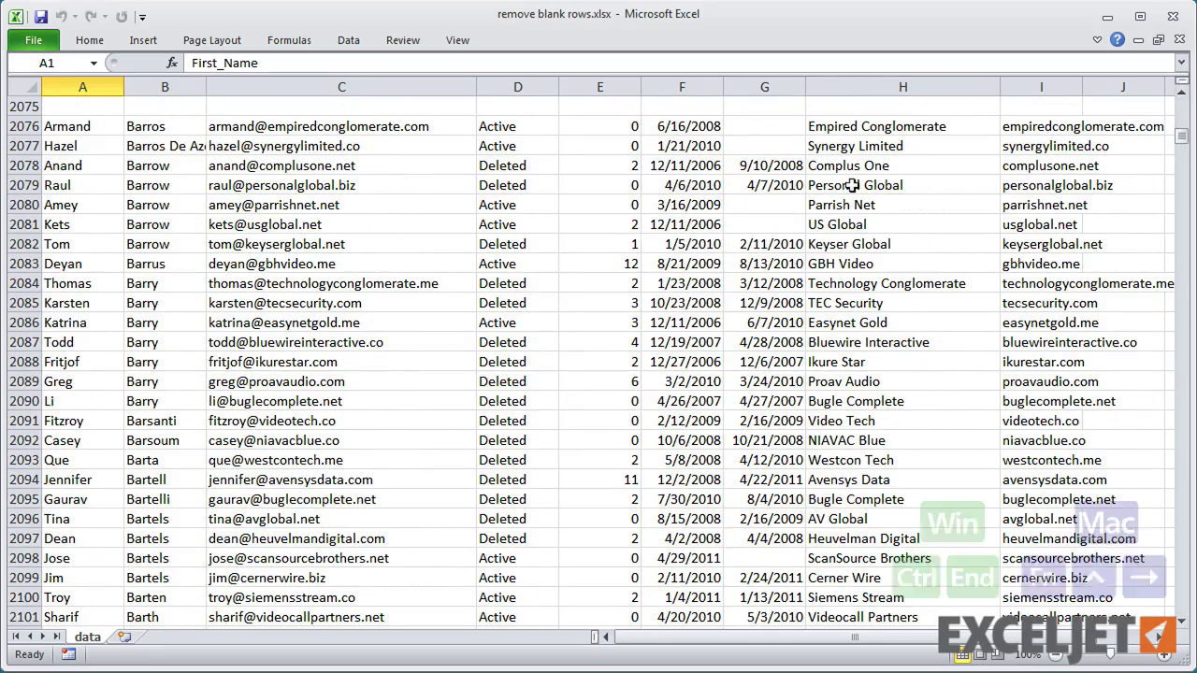
key(ctrl+End)
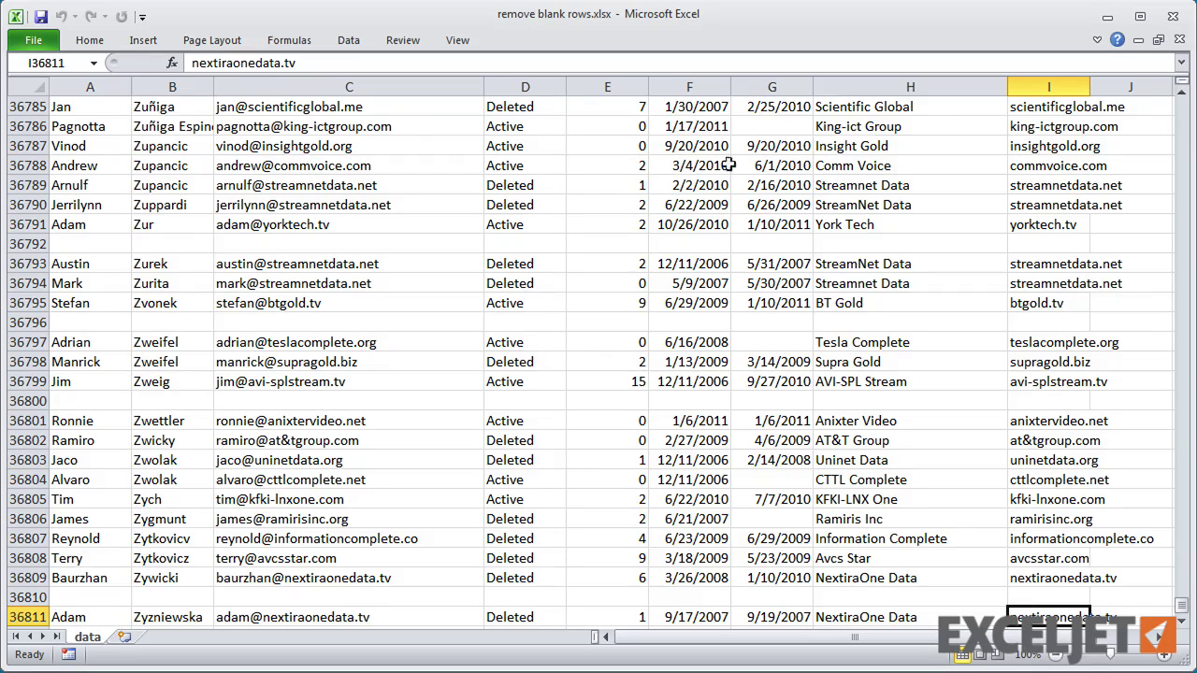
click(112, 86)
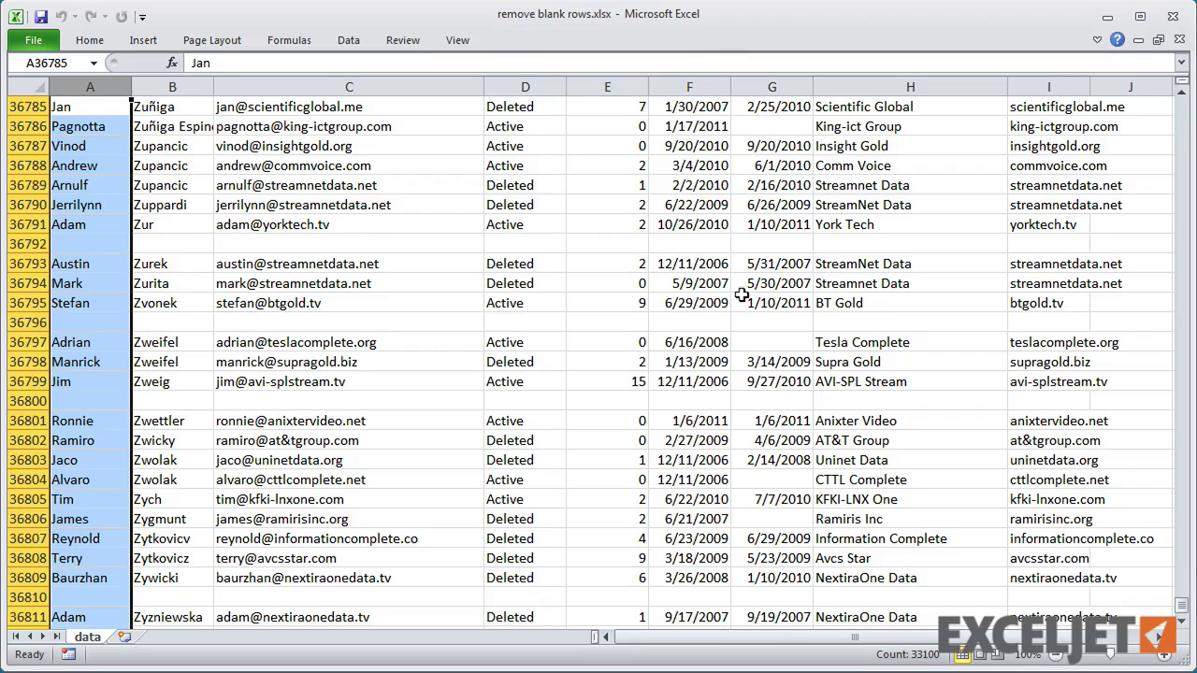
key(ctrl+Home)
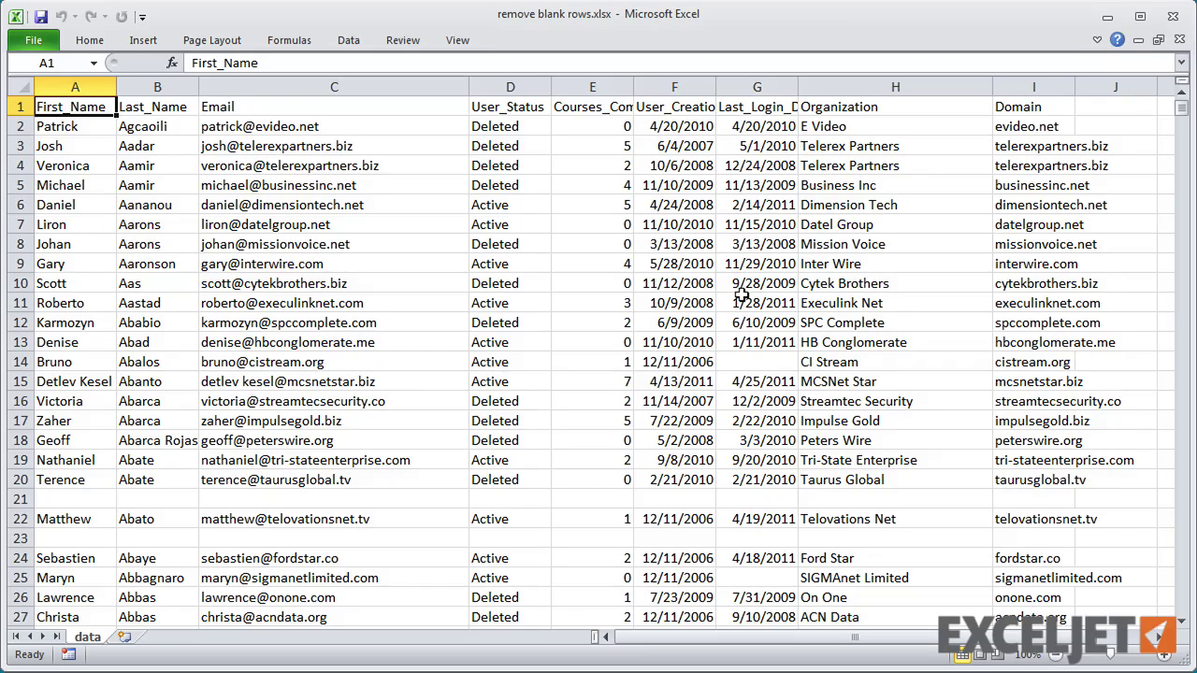
- Select the blank First_Name cells in column A and delete their entire rows
click(58, 204)
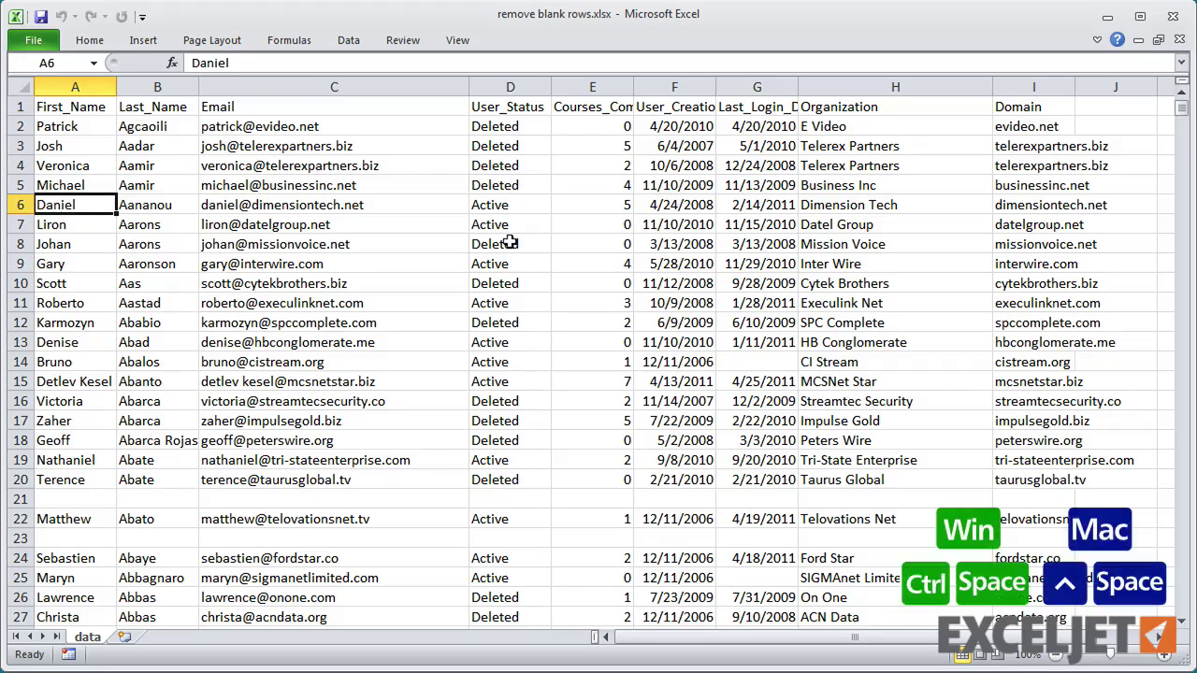
key(ctrl+space)
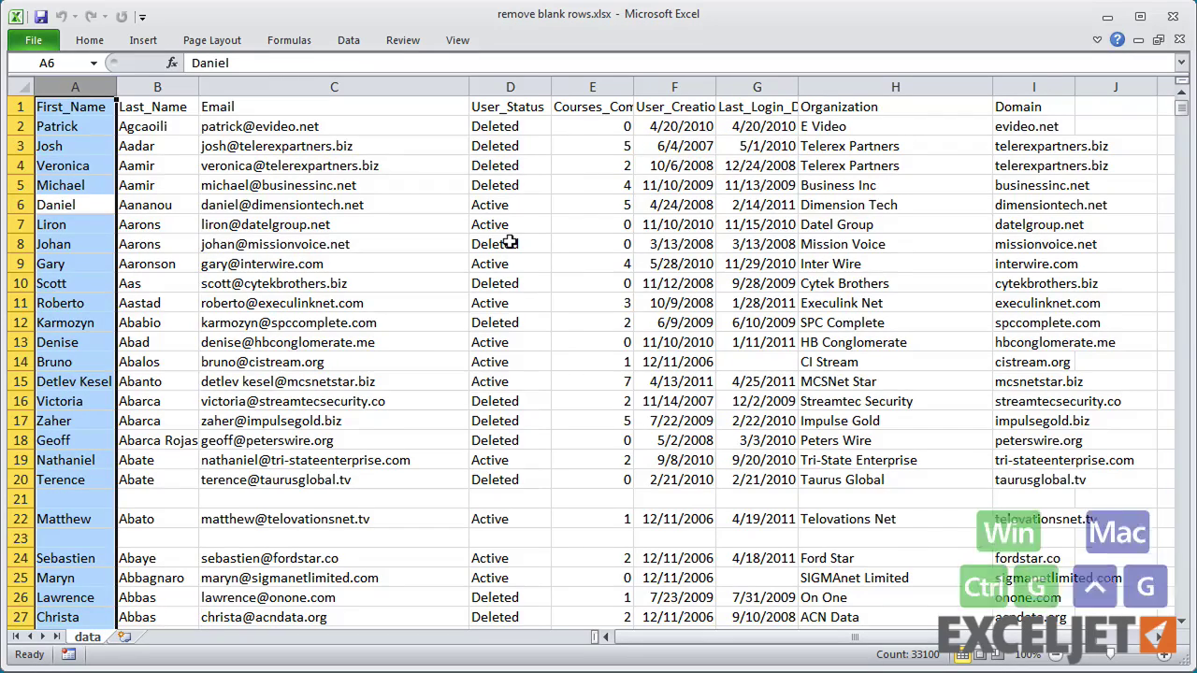
key(ctrl+g)
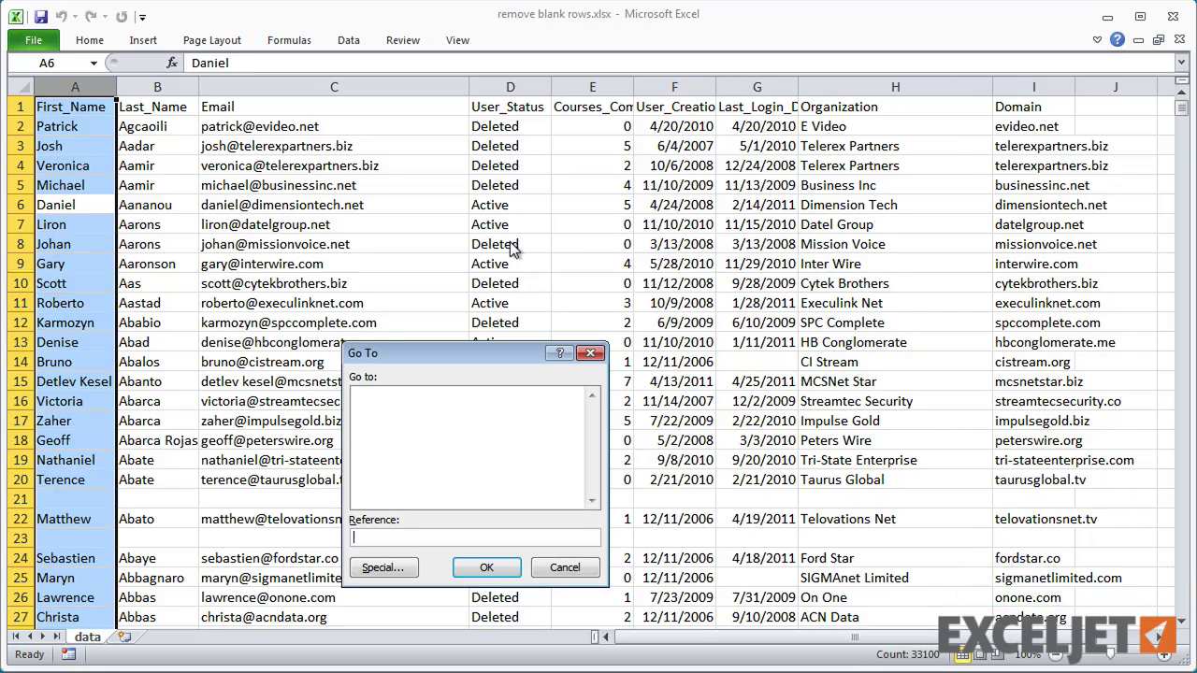
key(alt+s)
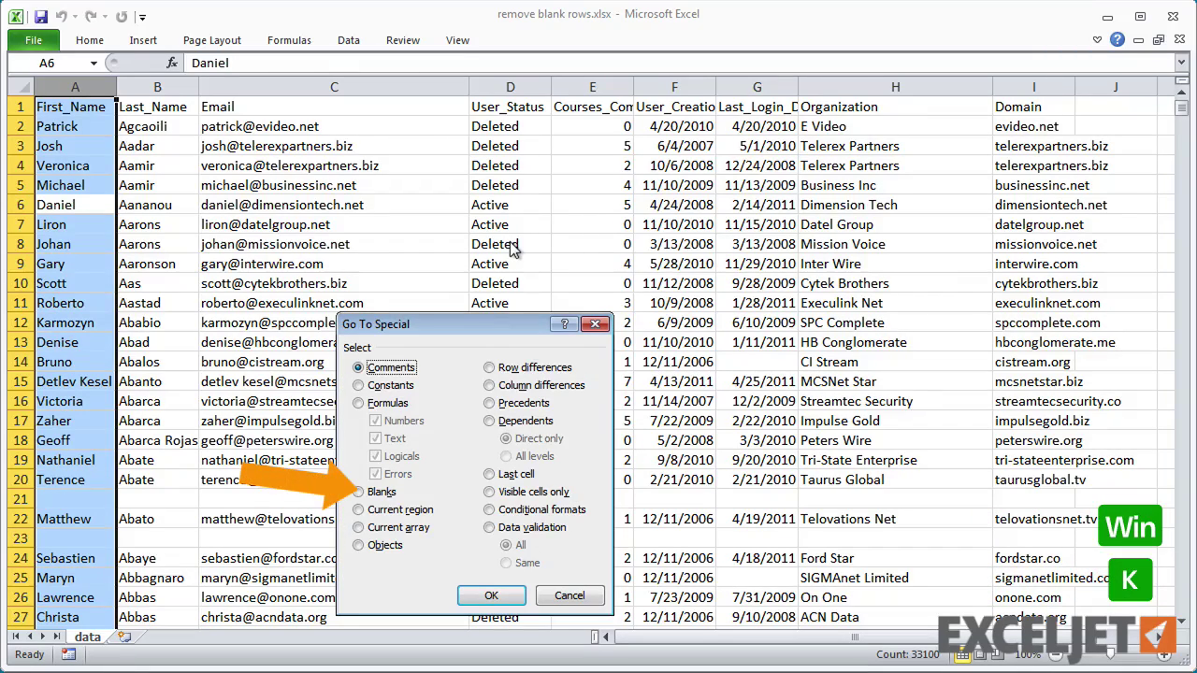
key(k)
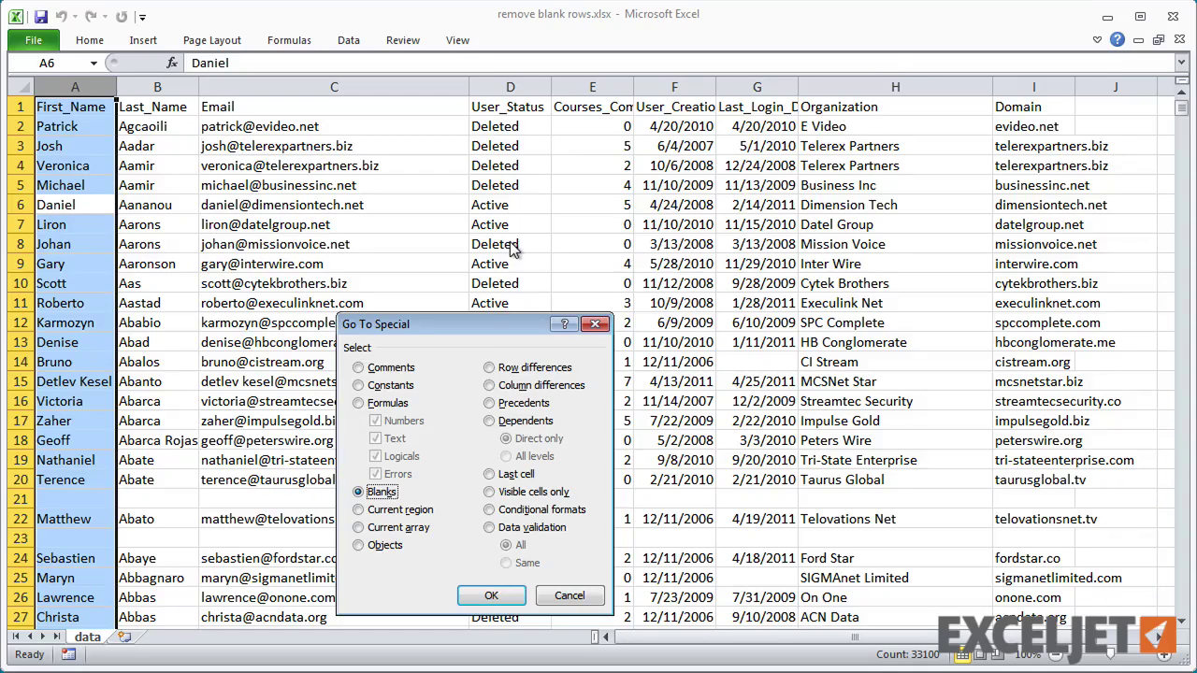
click(489, 596)
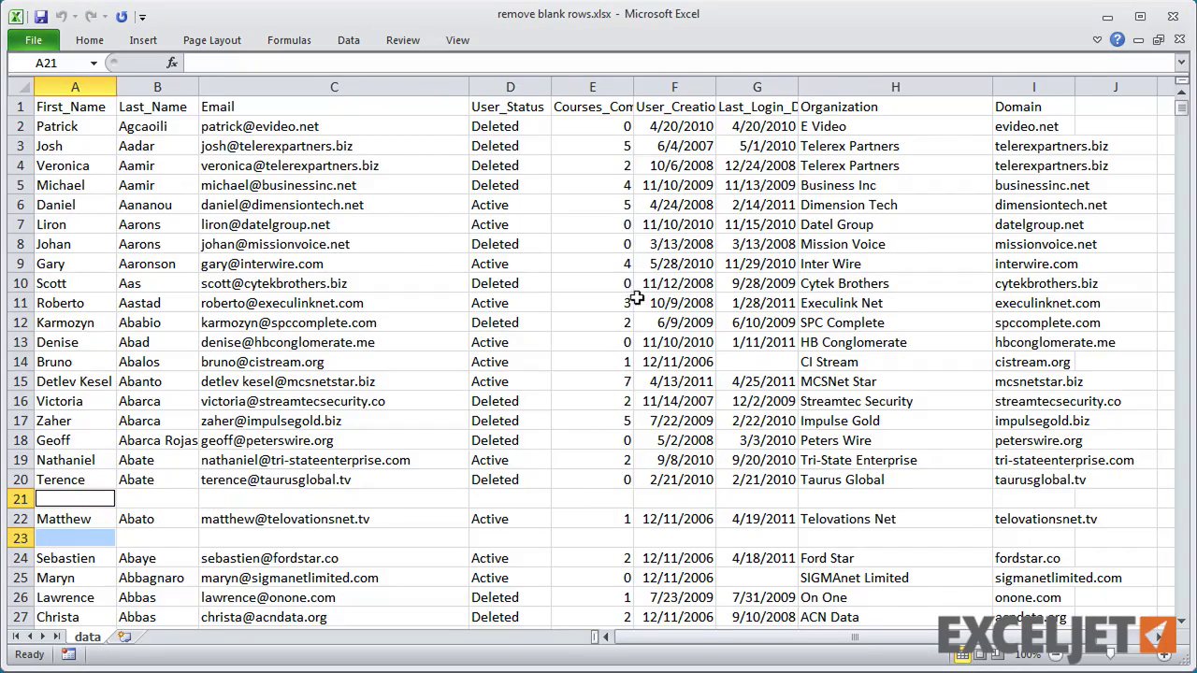
key(ctrl+minus)
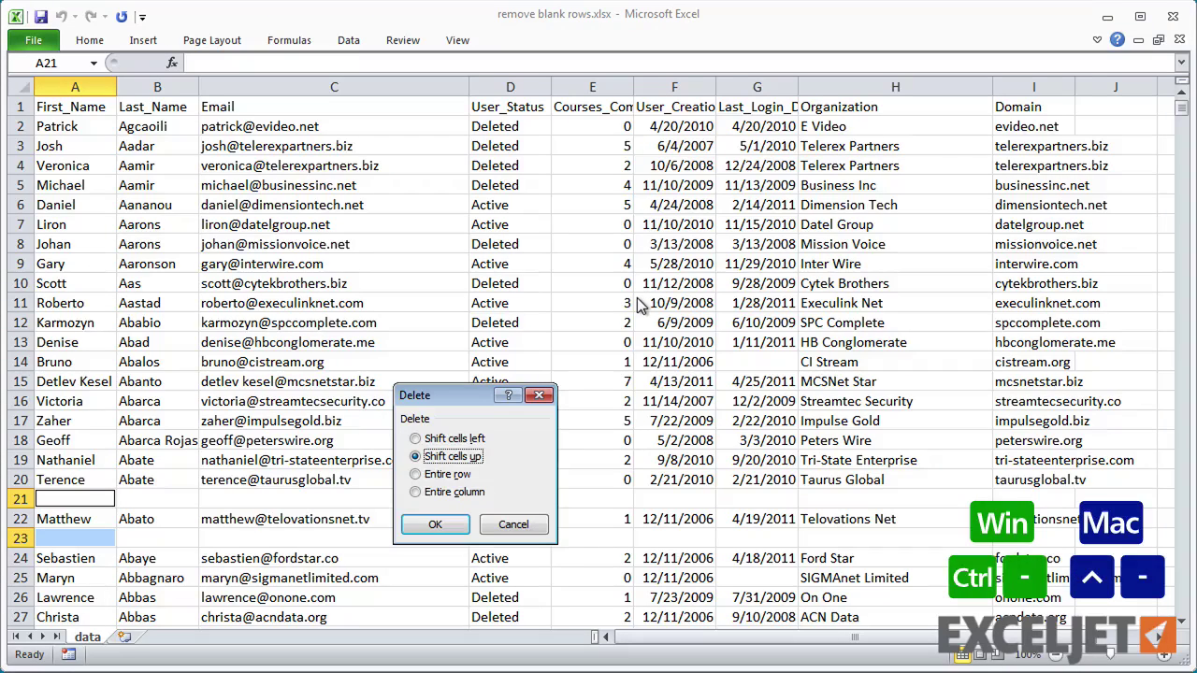
click(470, 477)
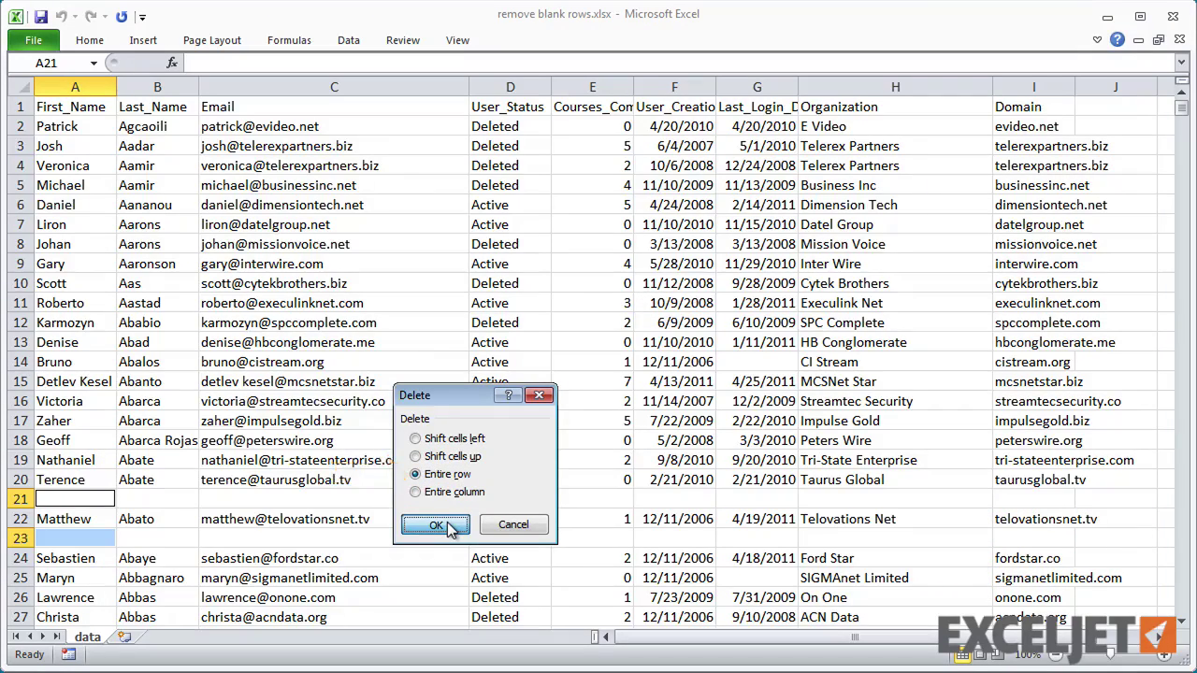
click(435, 525)
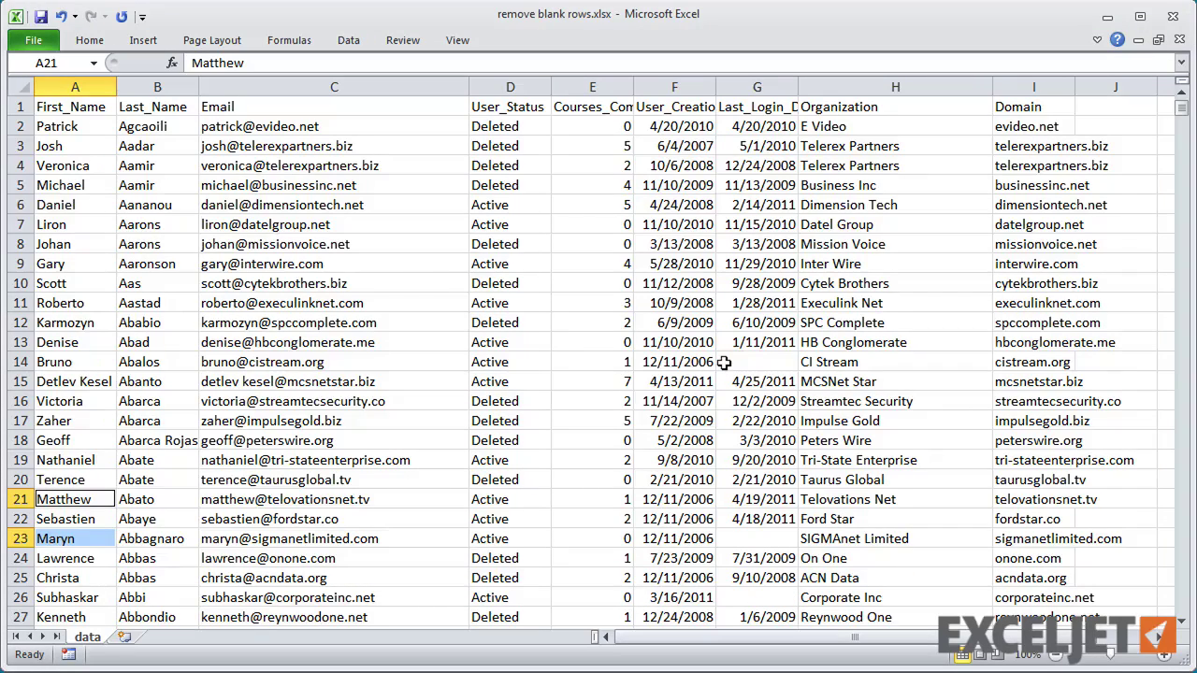
- Confirm the First_Name column runs without gaps to row 33100, then return to A1
click(393, 378)
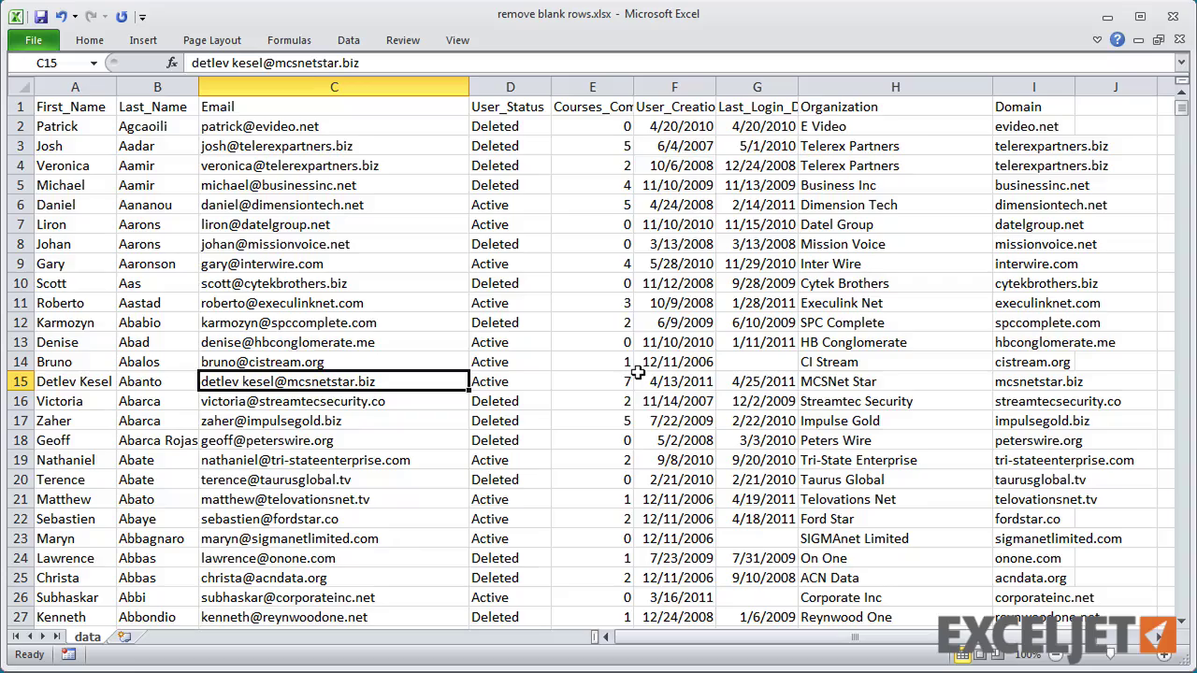
key(Left)
key(Left)
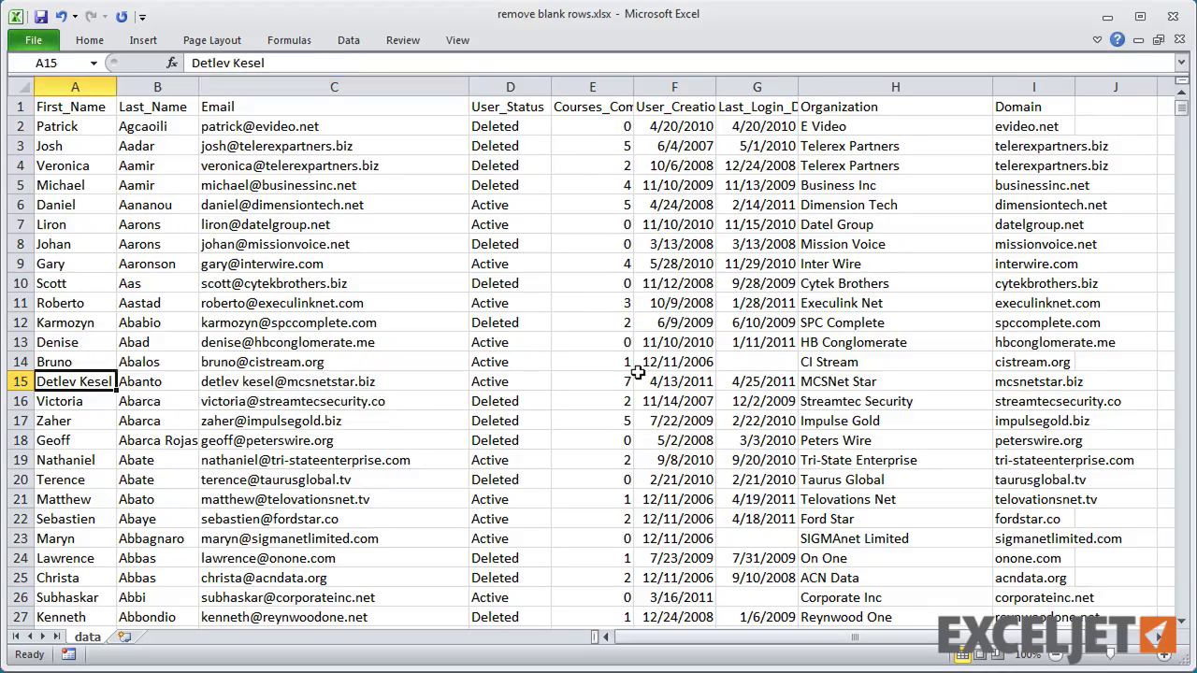
key(ctrl+Down)
key(Down)
key(Down)
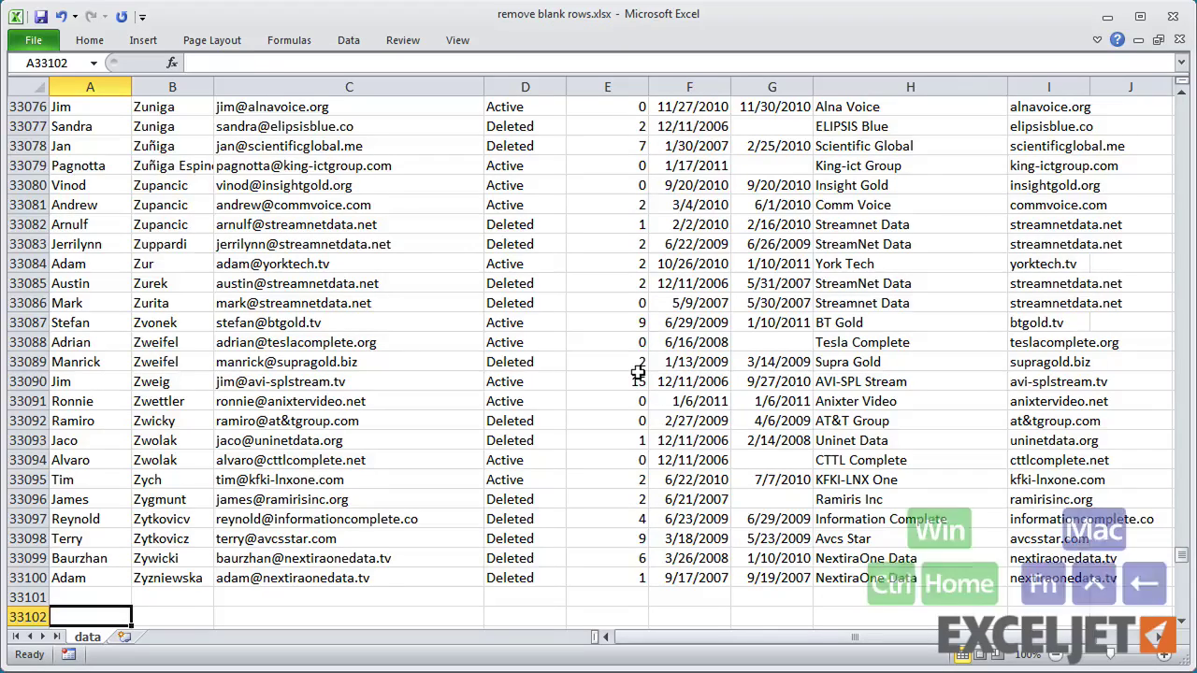
key(ctrl+Home)
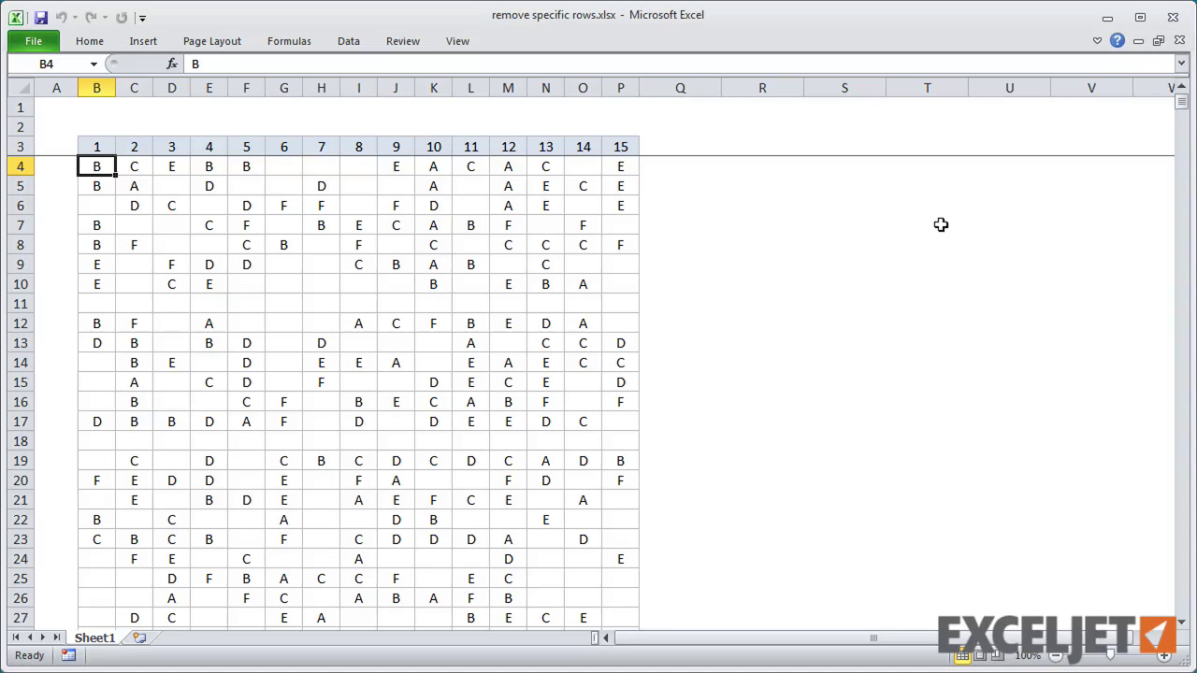
click(1183, 103)
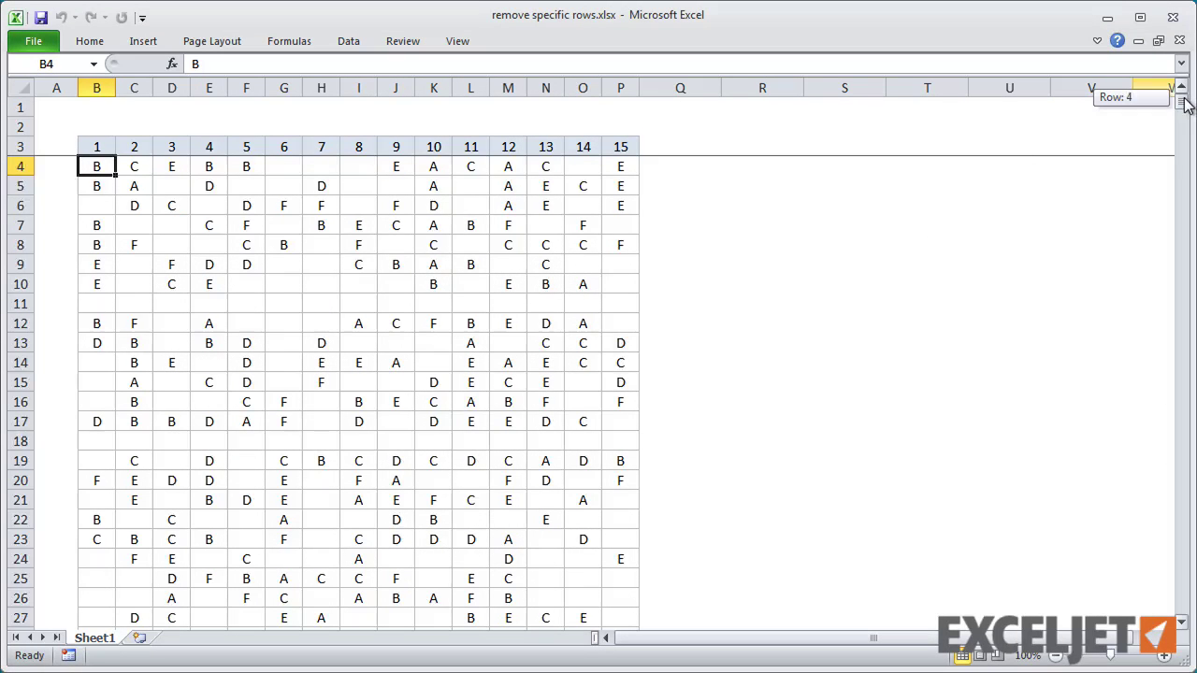
mouse_move(1183, 103)
mouse_down()
mouse_move(1186, 246)
mouse_move(1183, 101)
mouse_up()
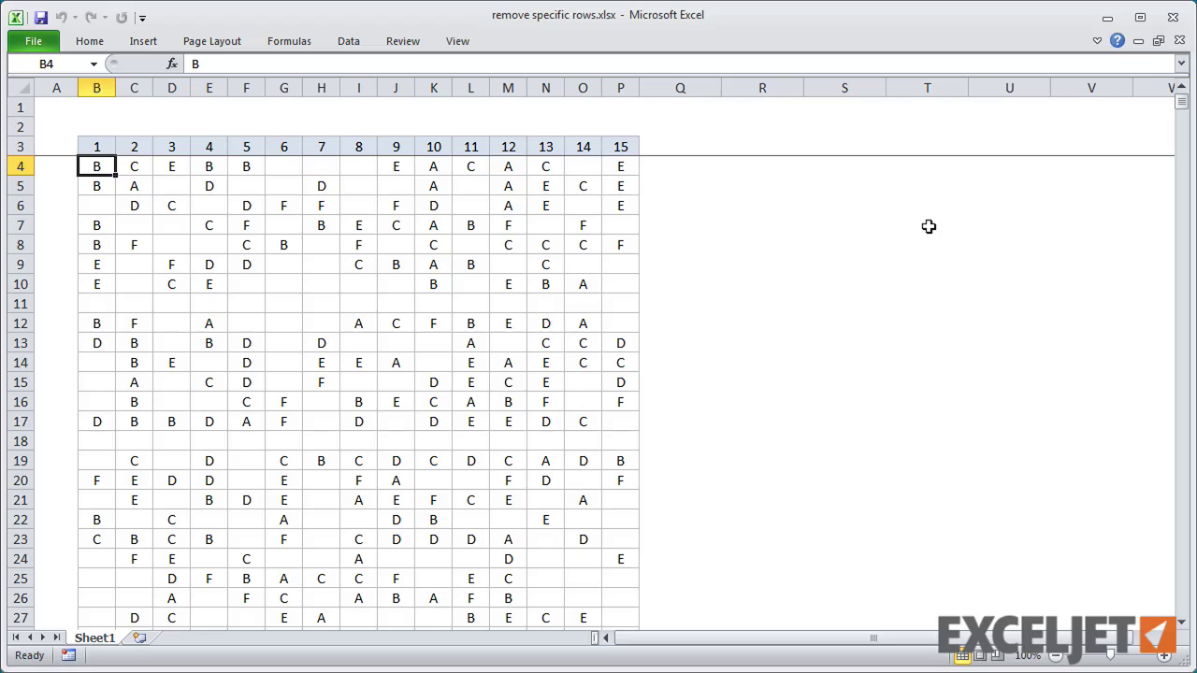
key(Right)
key(Right)
key(Right)
key(Right)
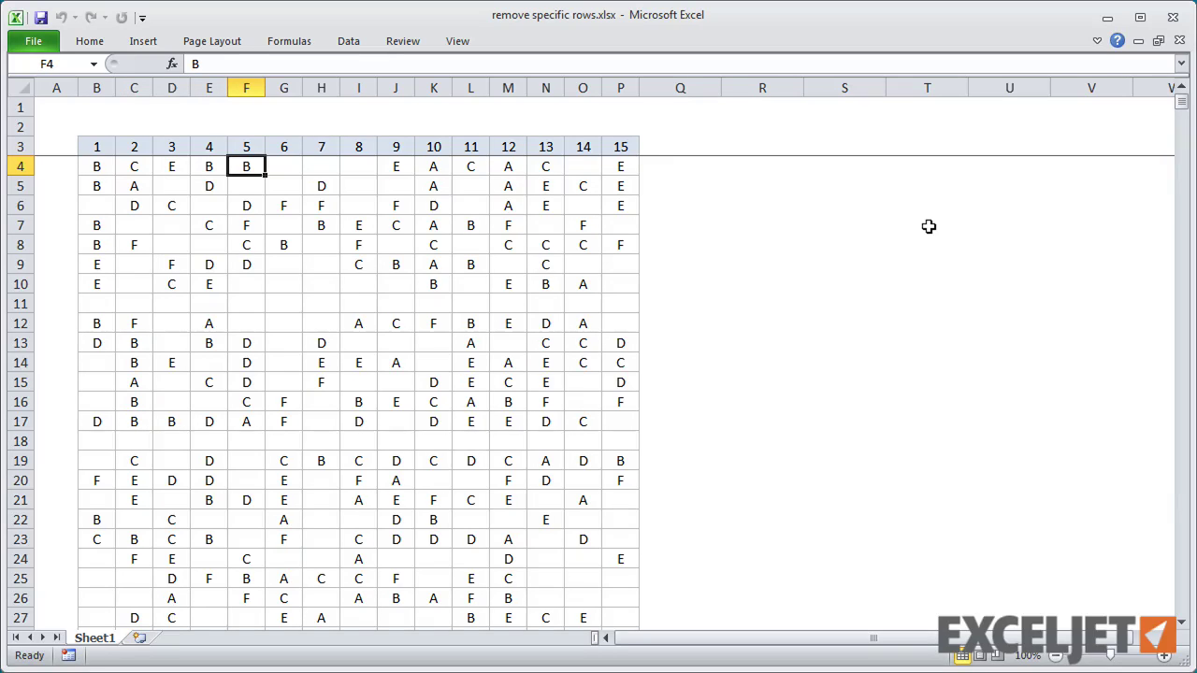
key(ctrl+space)
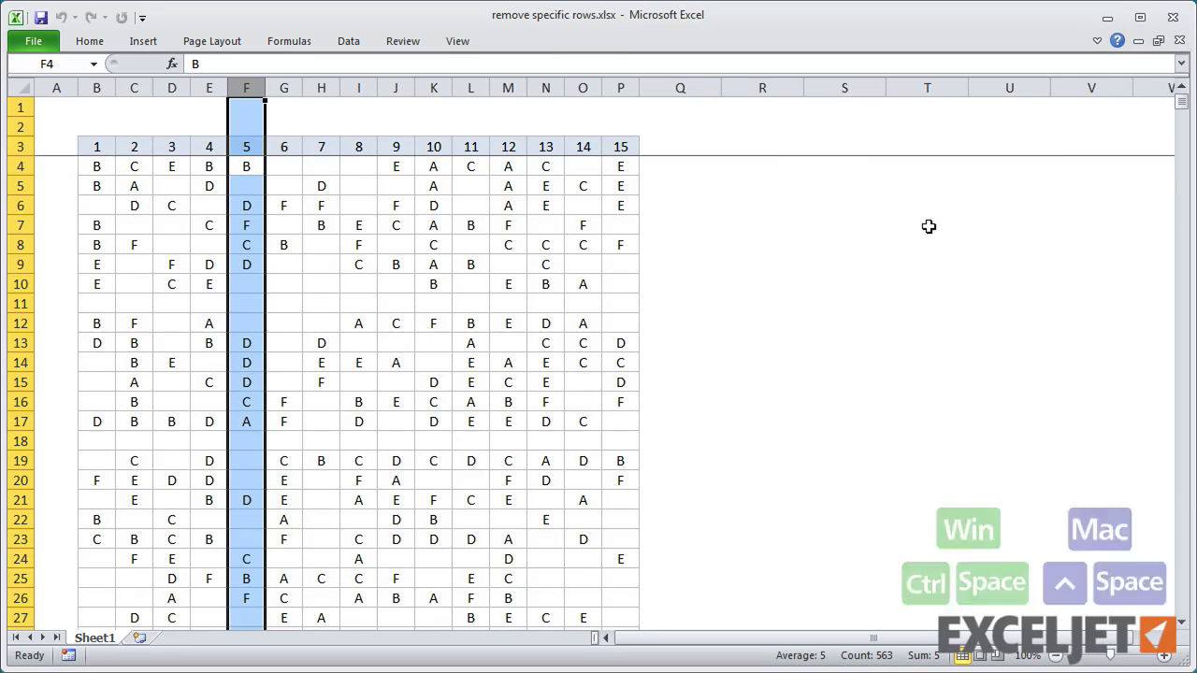
key(ctrl+g)
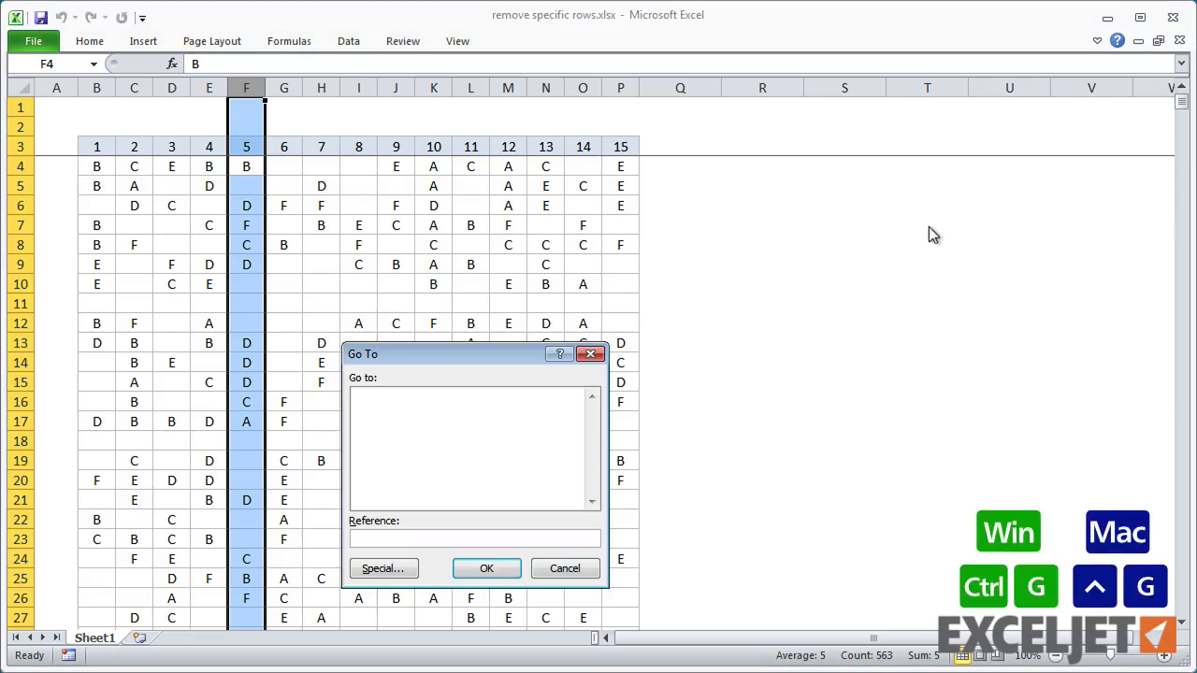
key(alt+s)
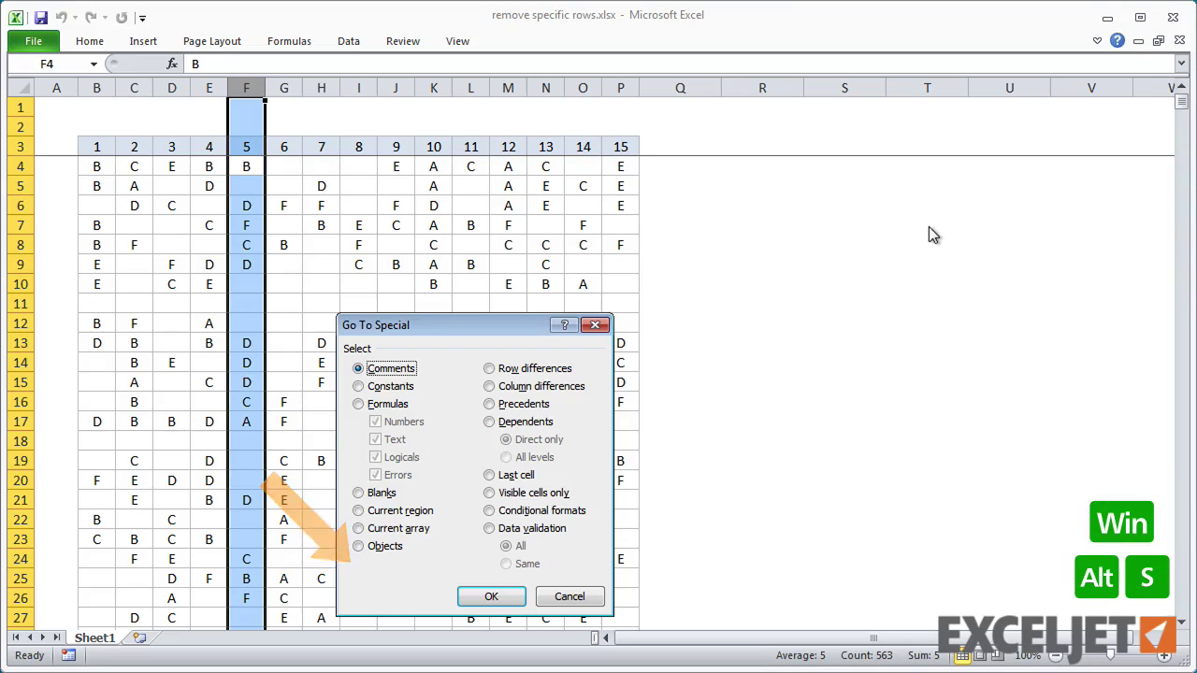
key(k)
key(Return)
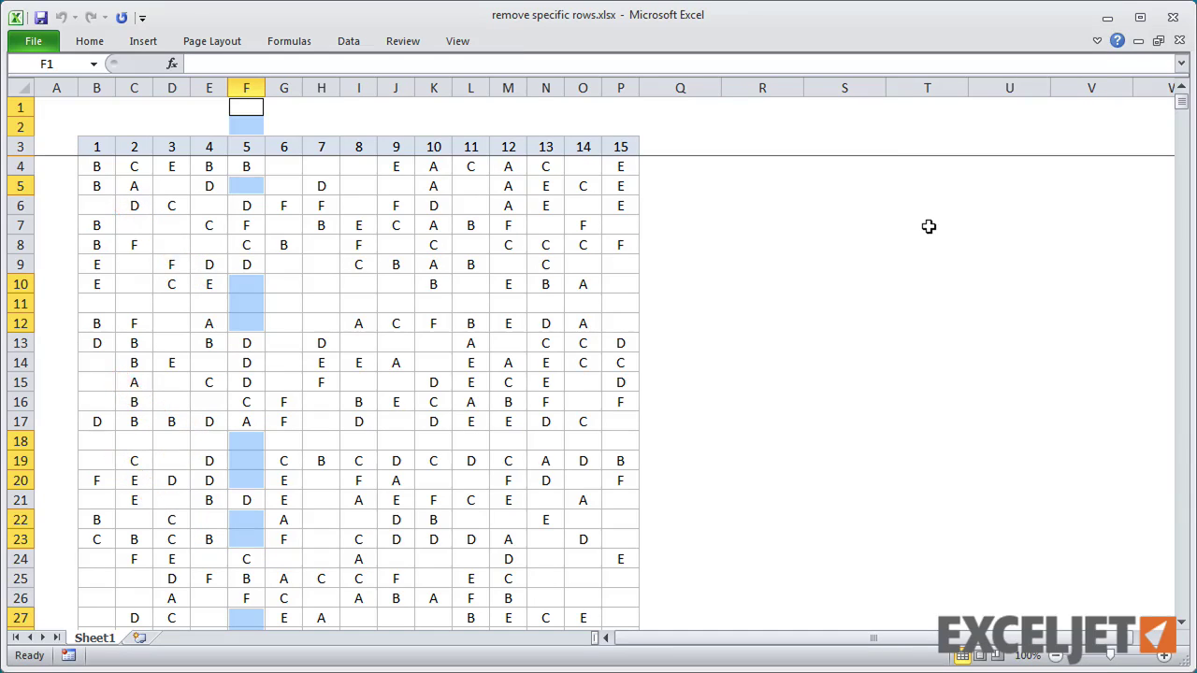
key(Escape)
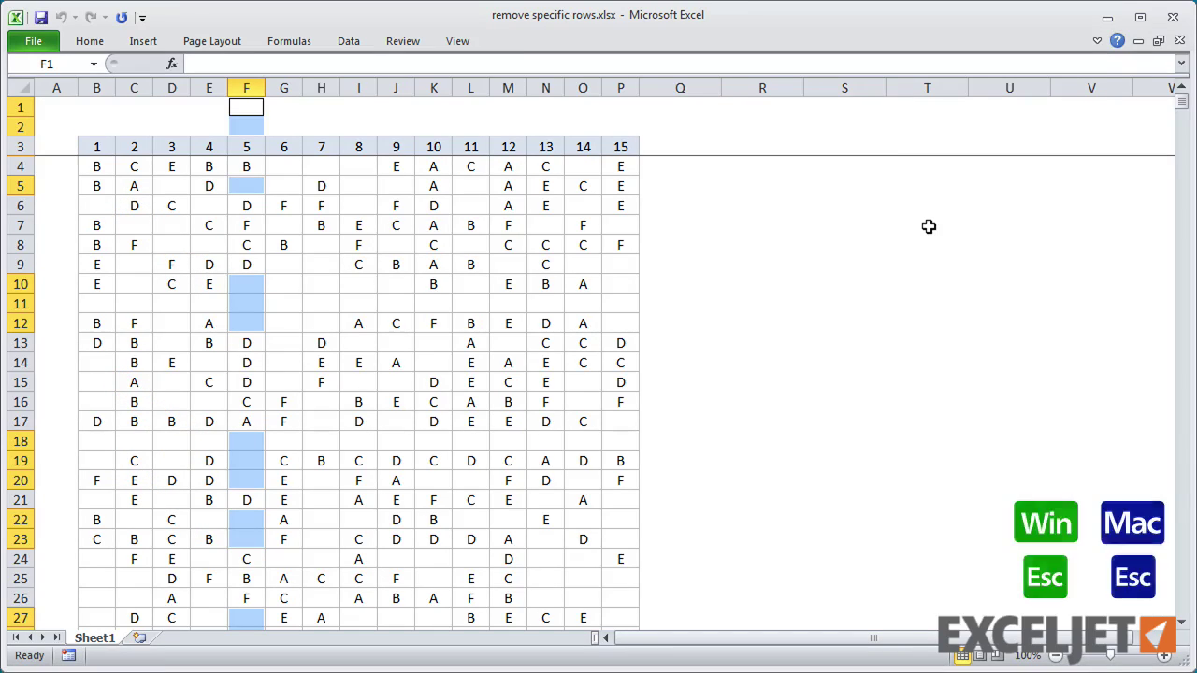
key(ctrl+Home)
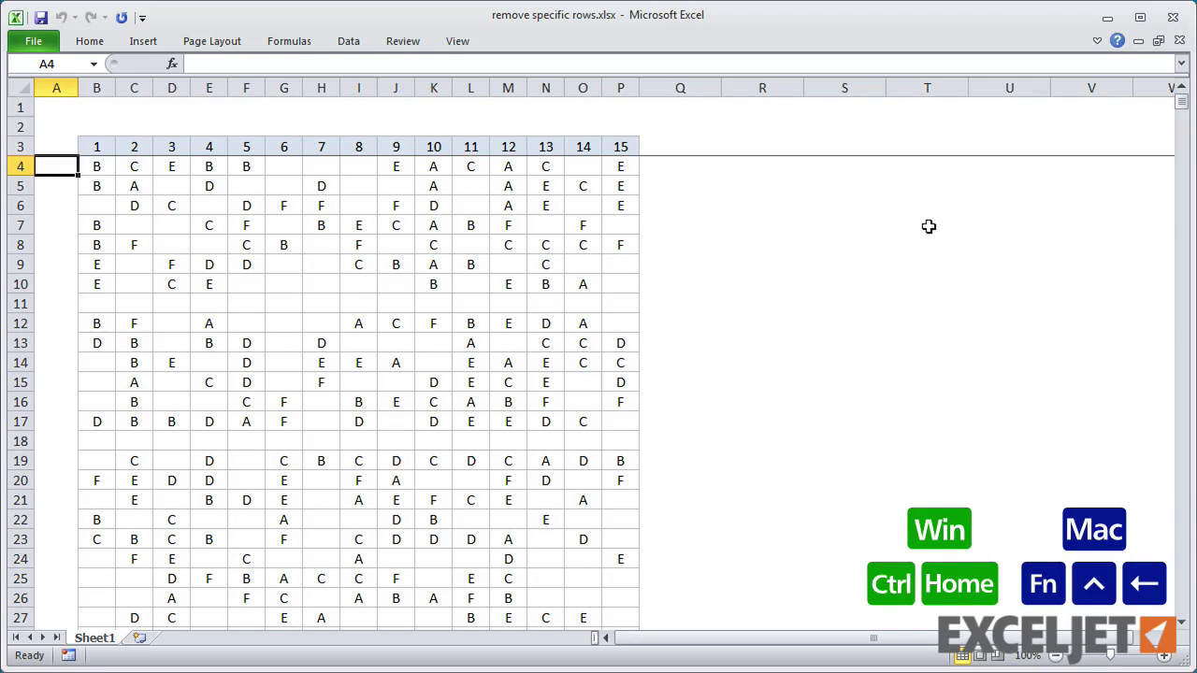
- Add the heading 'Check' in Q3 and enter =SUMPRODUCT(LEN(B4:P4)) in Q4, giving 11
click(662, 147)
text(Check)
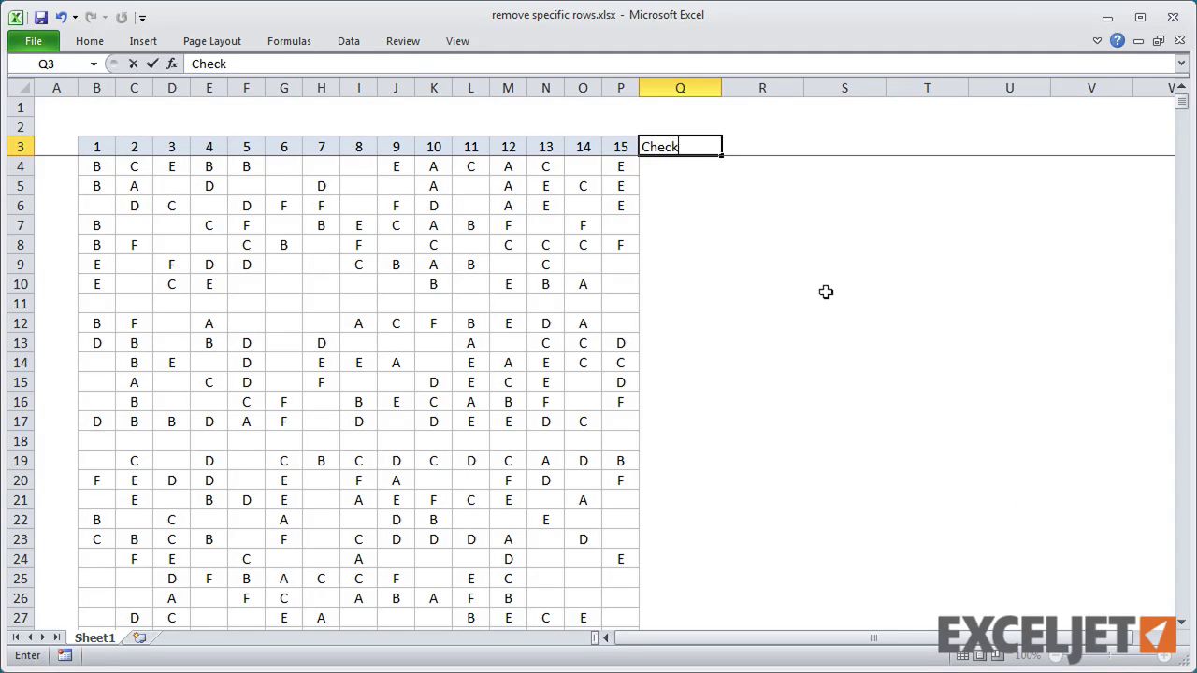
key(Return)
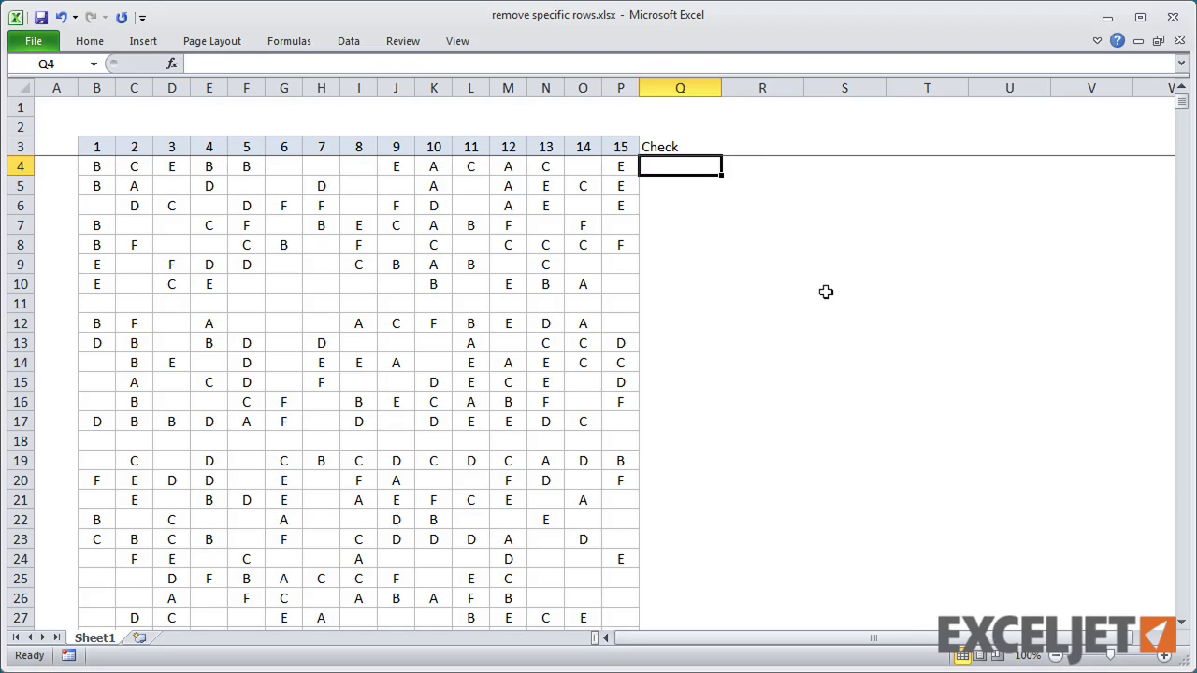
text(=sum)
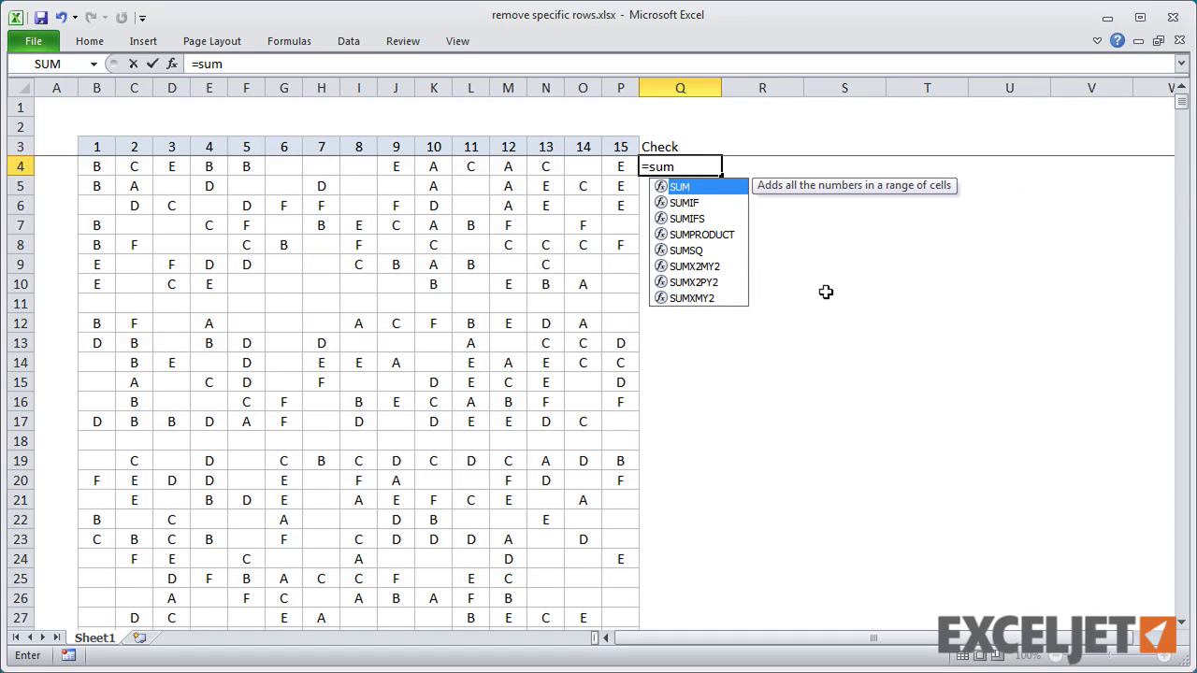
key(Down)
key(Down)
key(Down)
key(Tab)
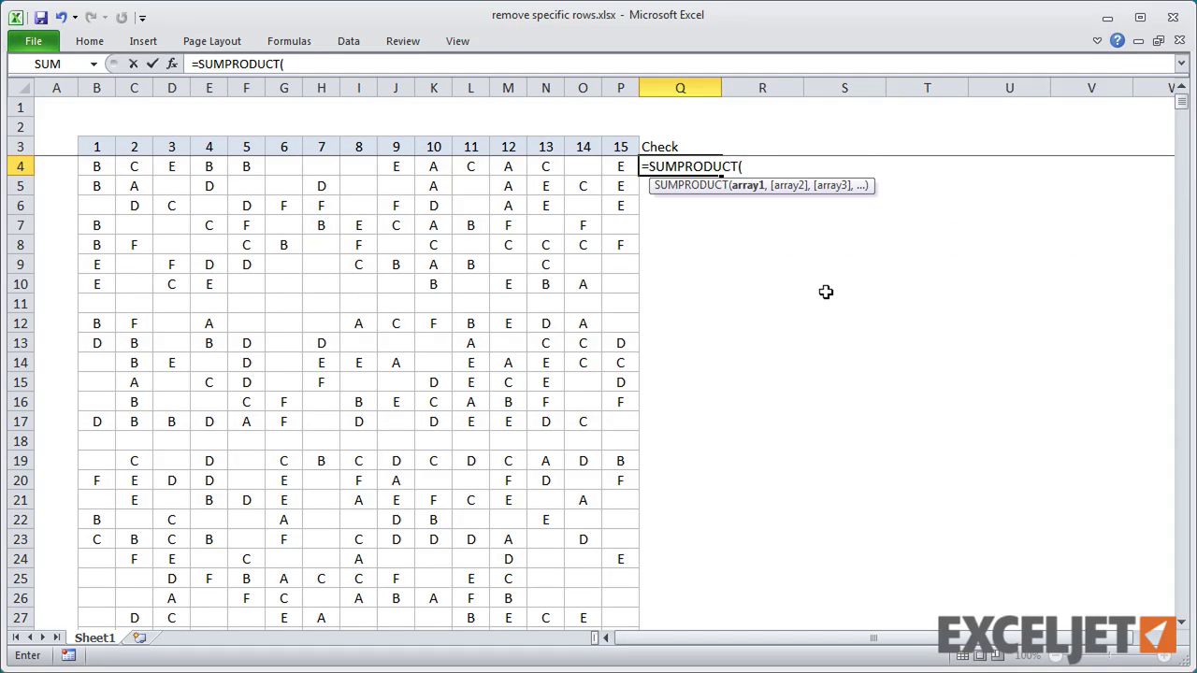
text(len()
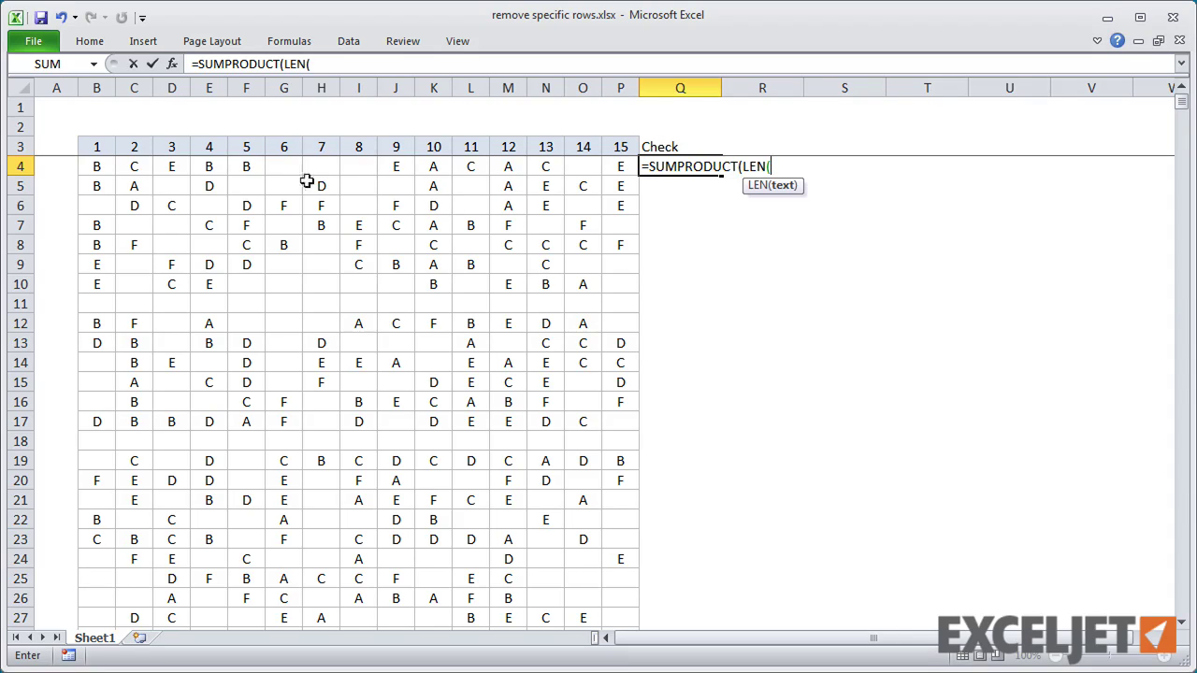
drag(97, 167, 615, 166)
text()))
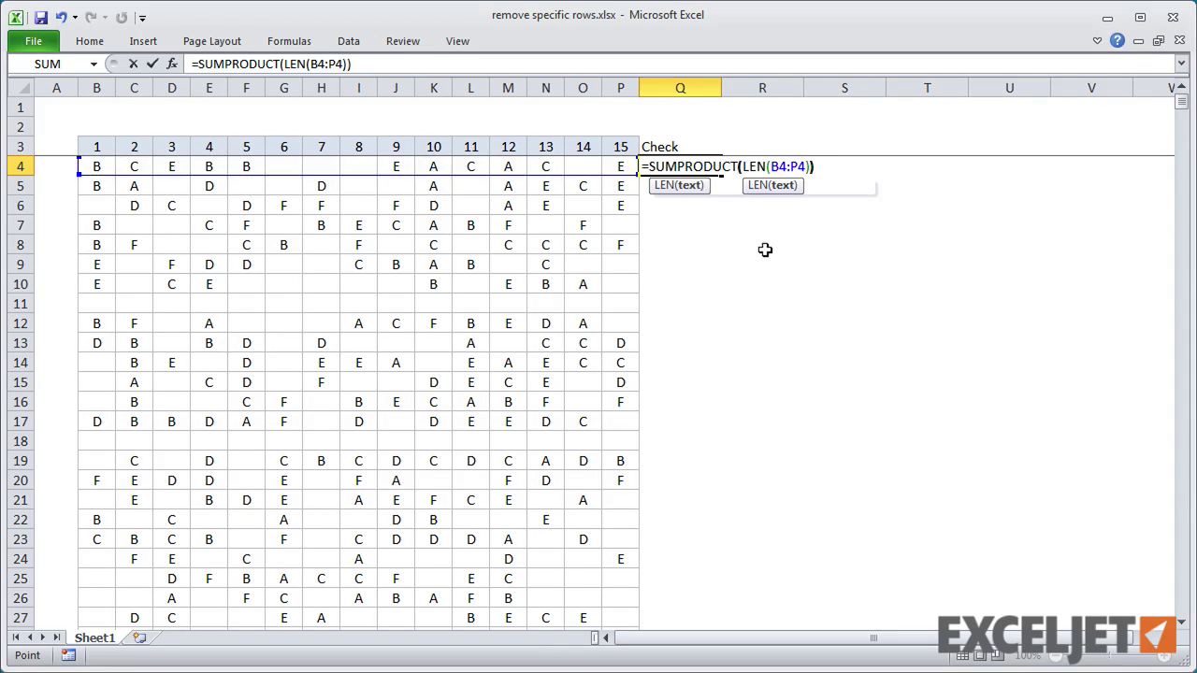
key(Return)
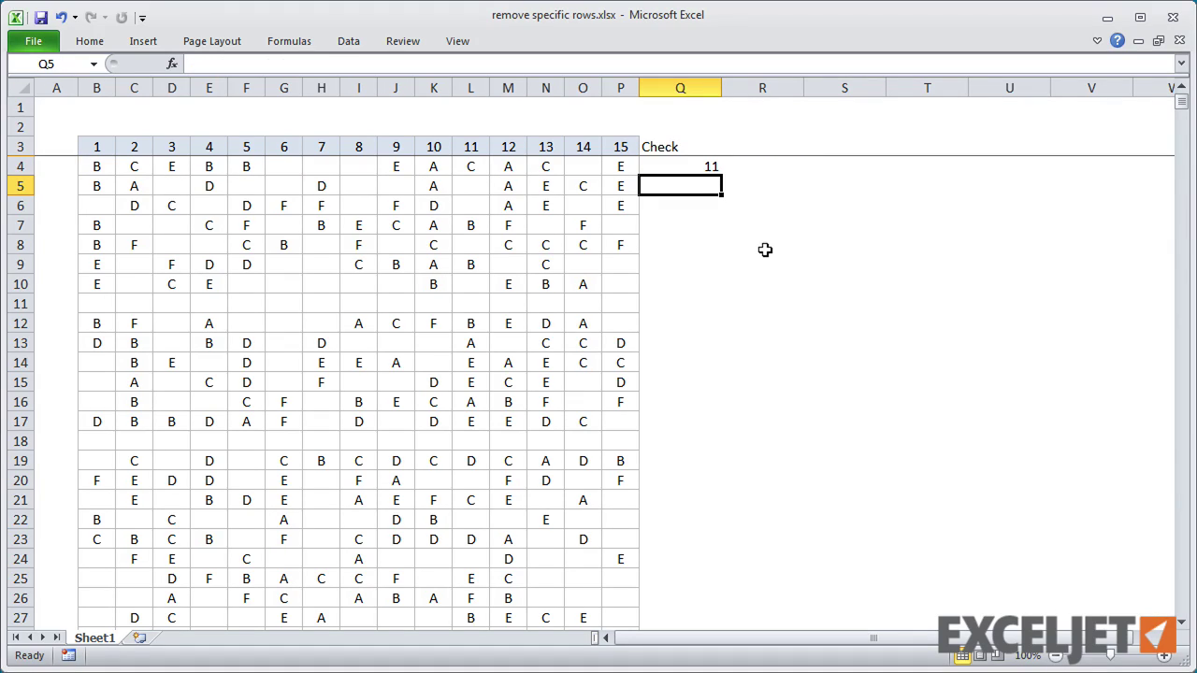
- Copy the Check formula down to Q5, giving 9
click(701, 166)
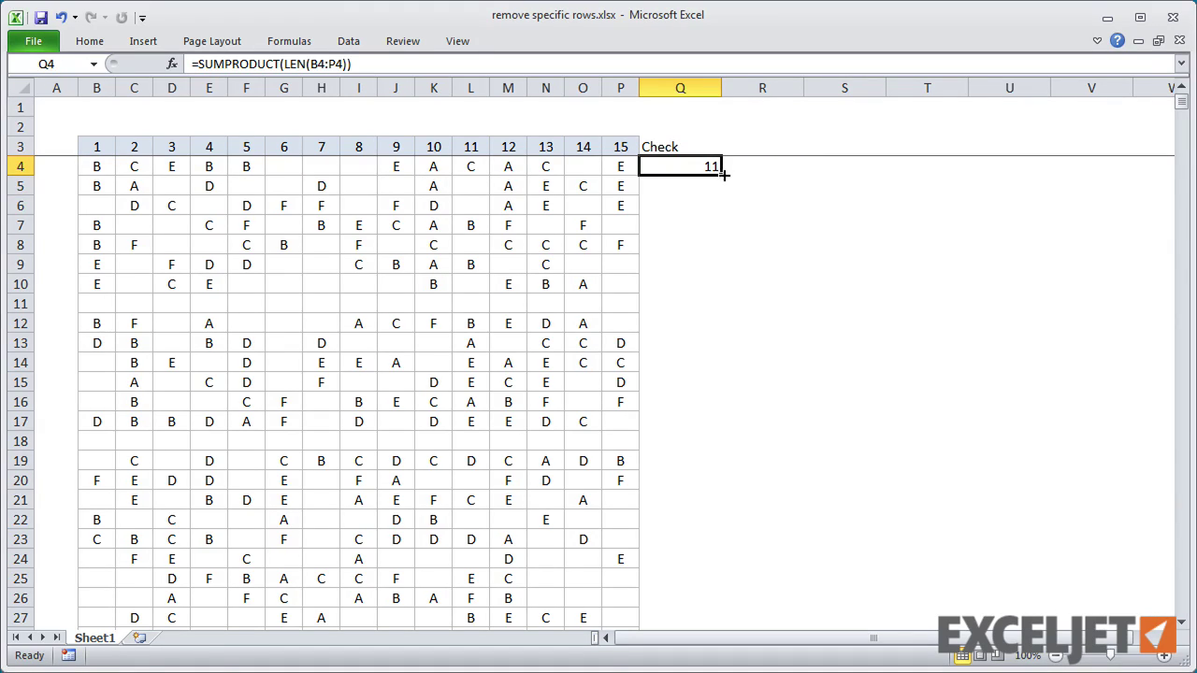
drag(724, 174, 721, 194)
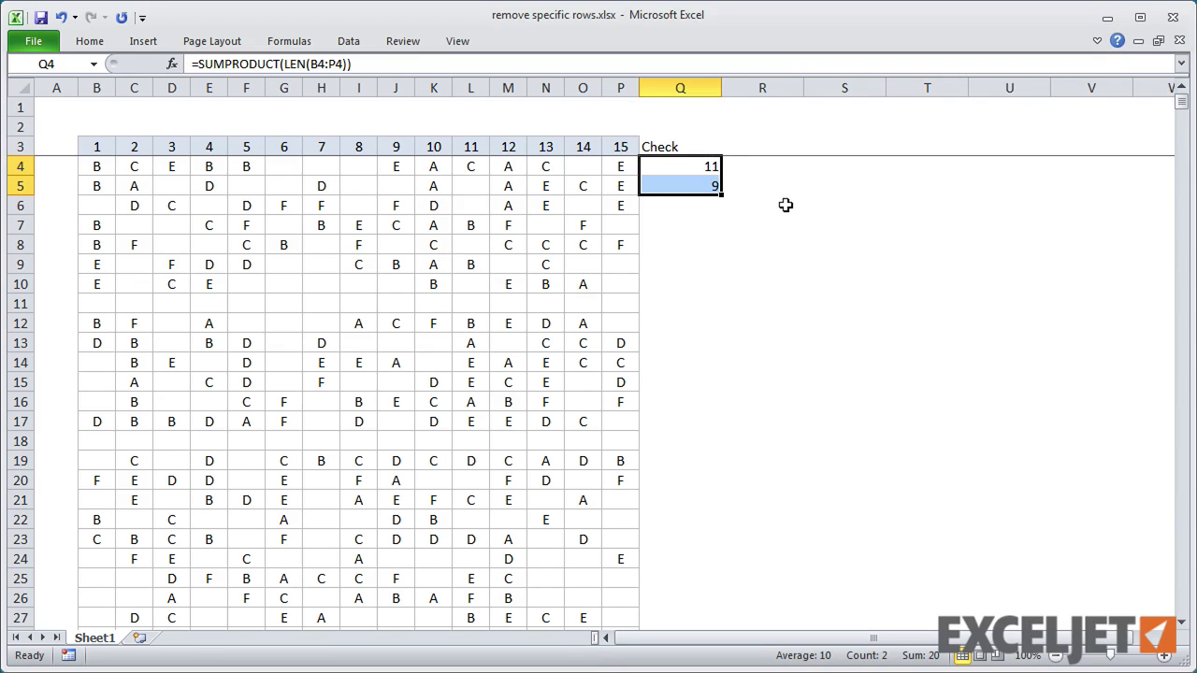
click(786, 205)
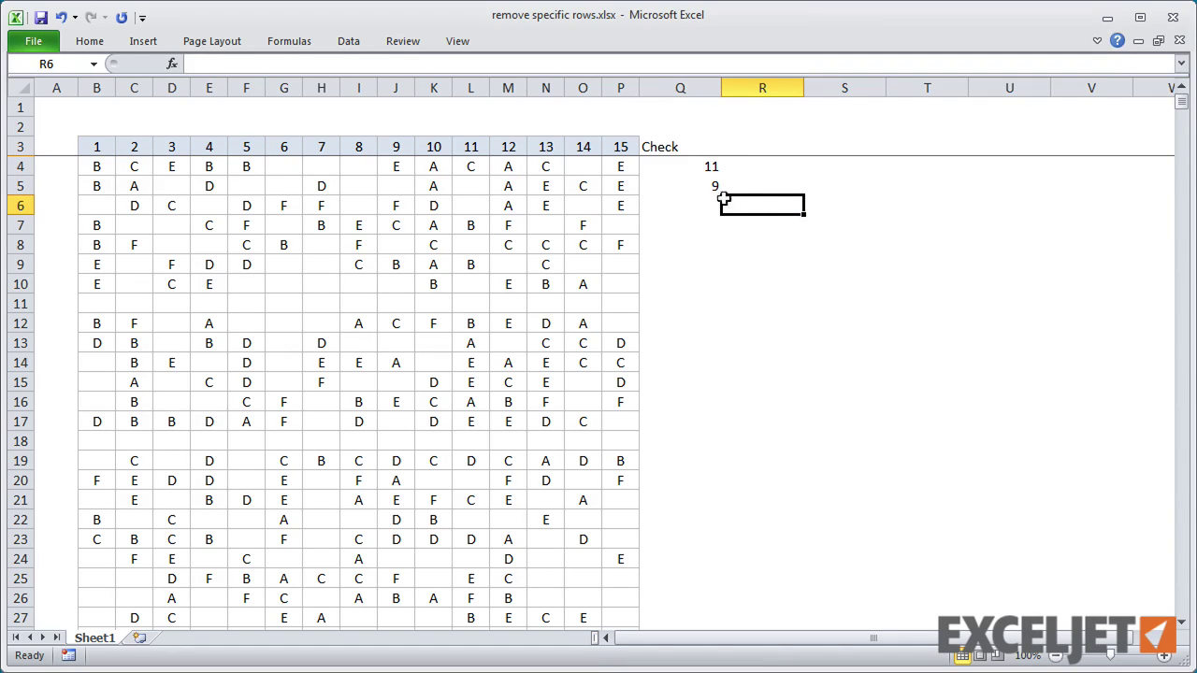
- Fill the Check formula from Q5 down to row 10
click(697, 182)
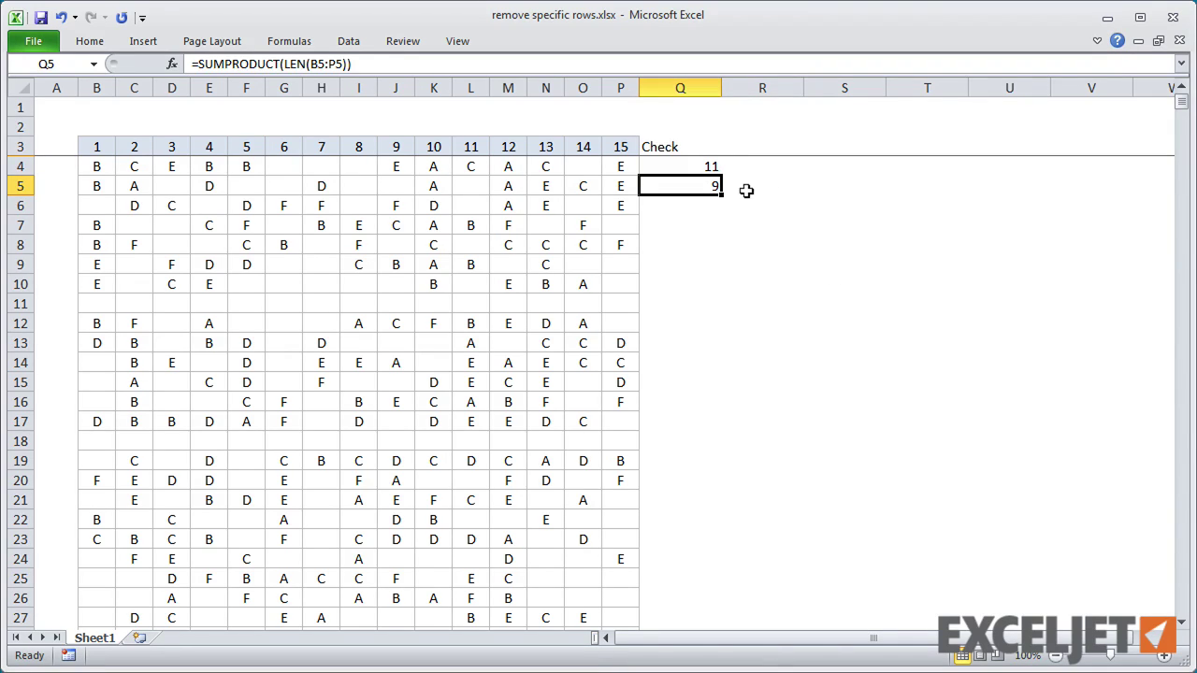
double_click(720, 193)
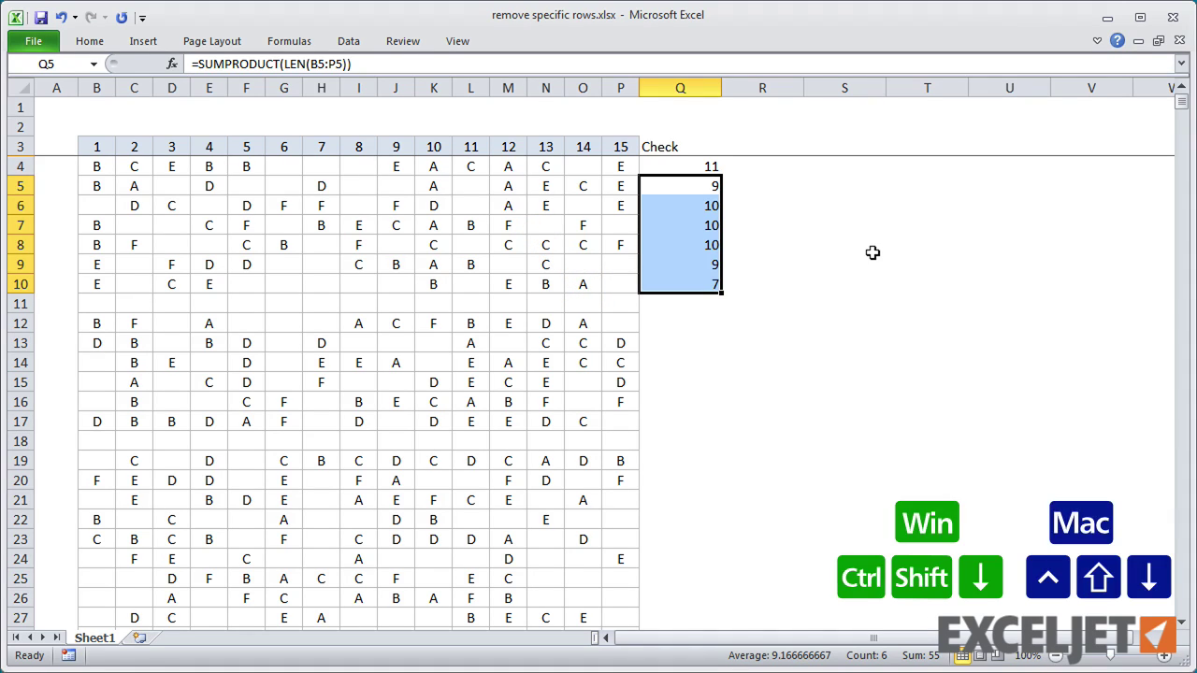
key(ctrl+shift+Down)
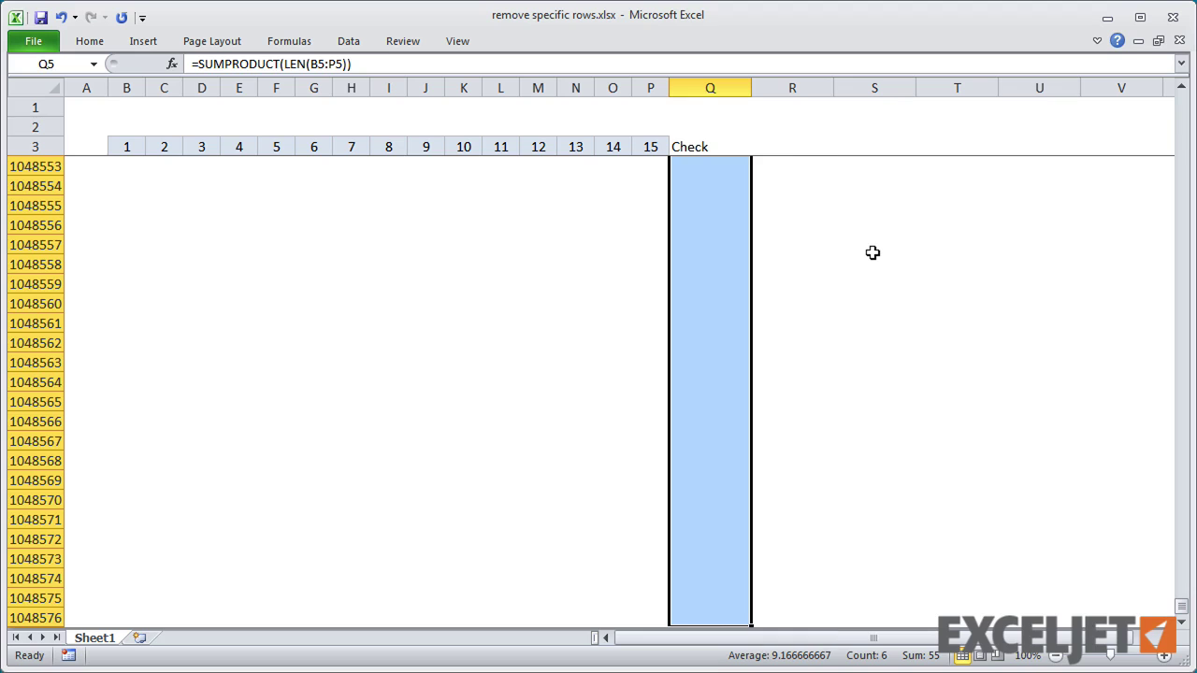
key(ctrl+Up)
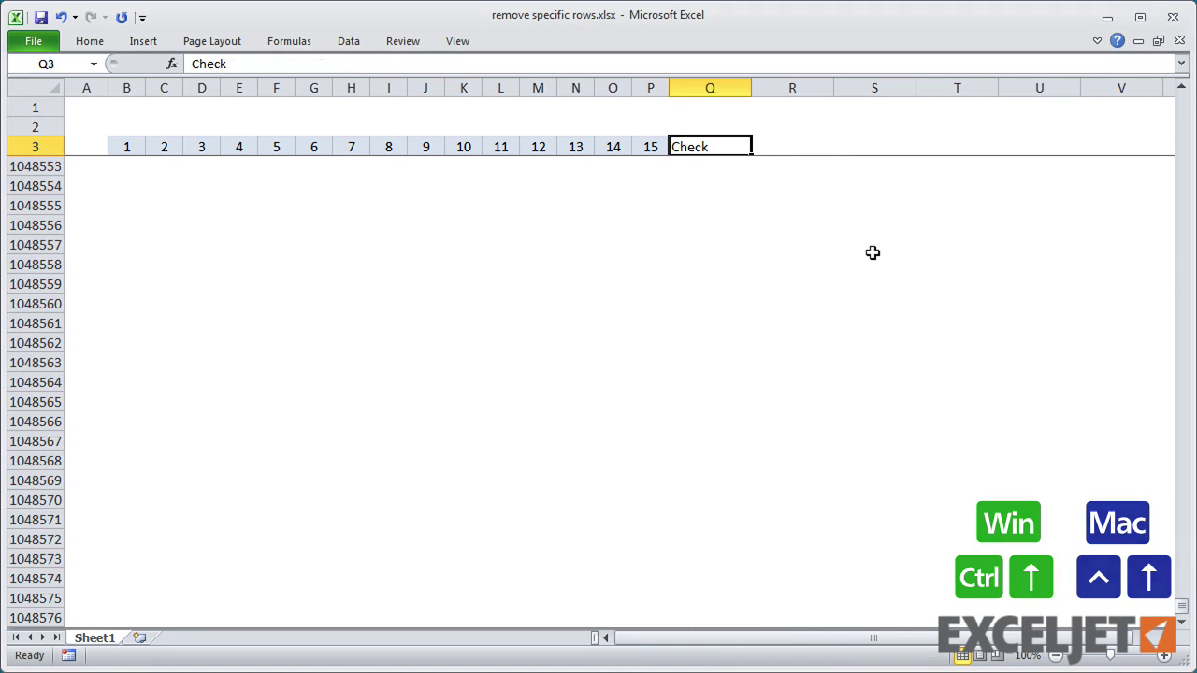
key(Down)
key(Down)
key(Down)
key(Down)
key(Down)
key(Down)
key(Down)
key(Down)
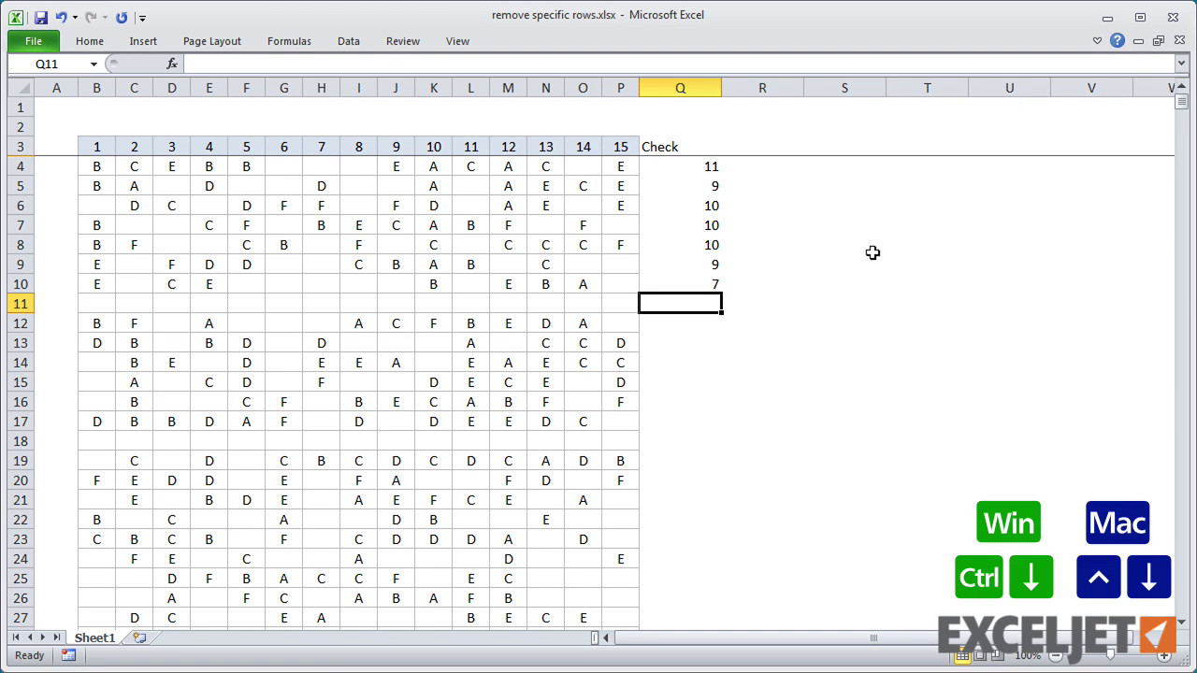
- Find the last data row, 1061, and select the Check column from Q1061 up to Q10
key(ctrl+Down)
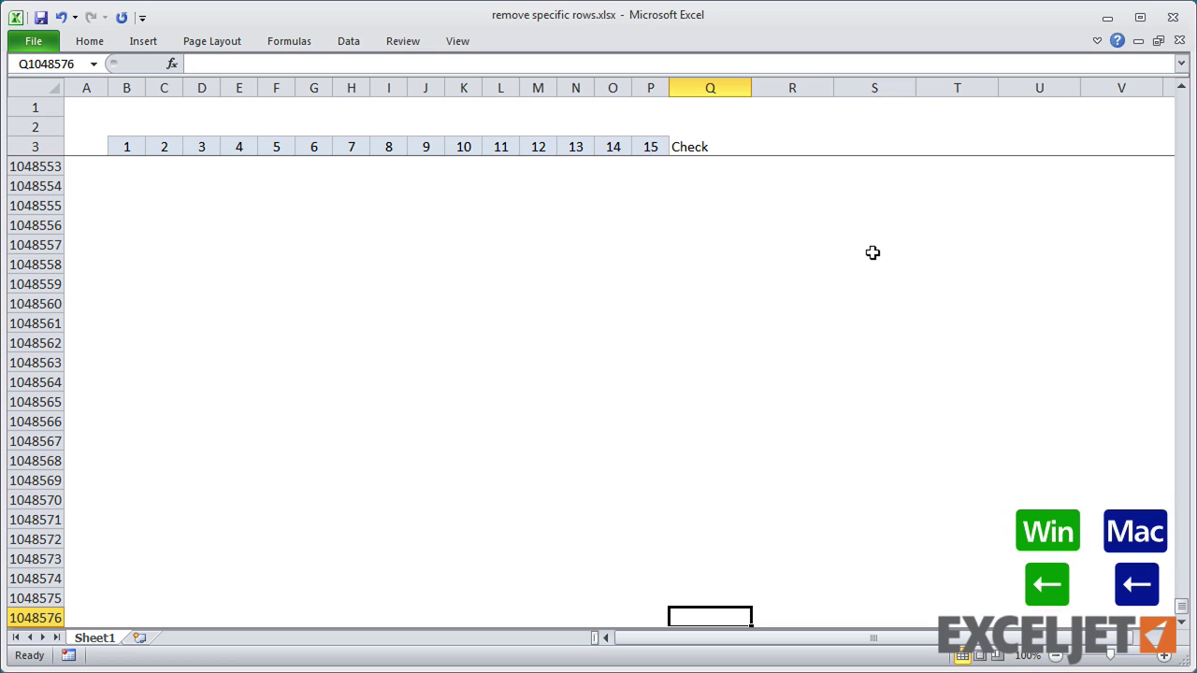
key(Left)
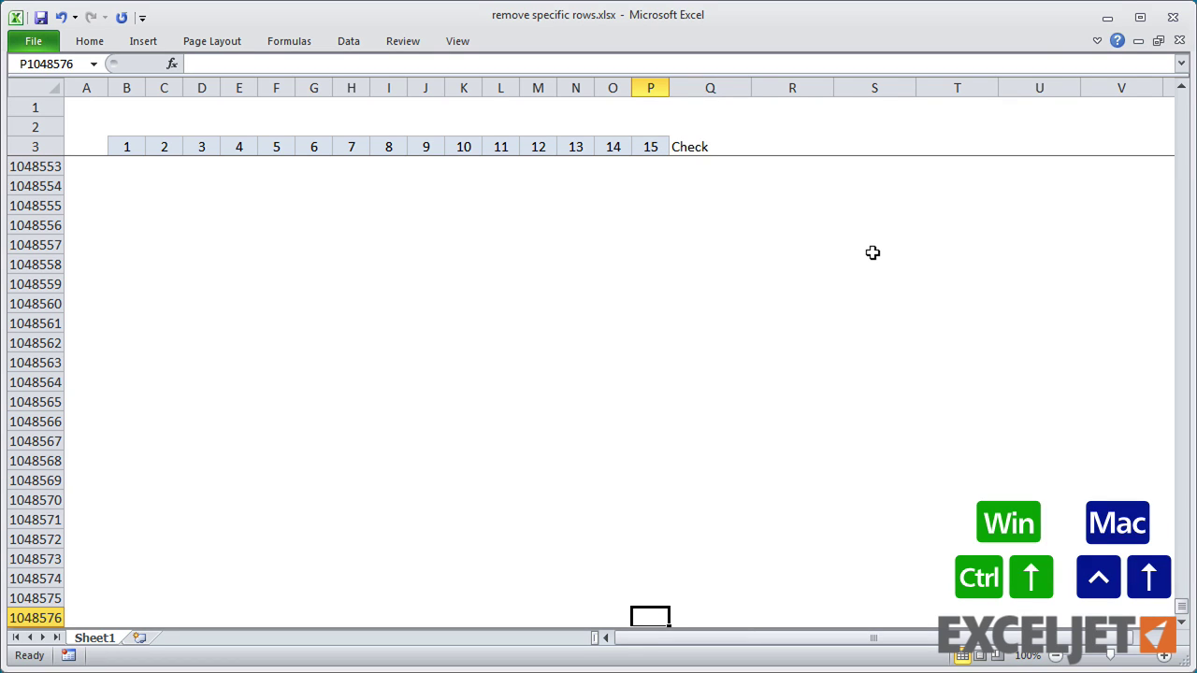
key(ctrl+Up)
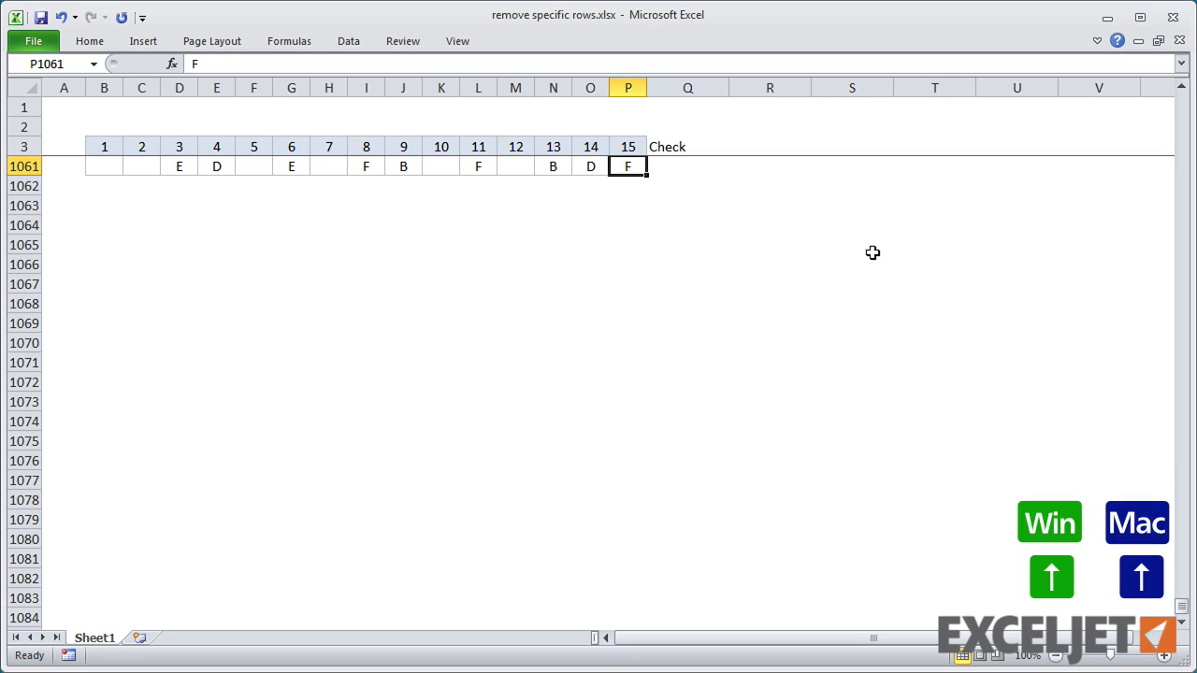
key(Up)
key(Up)
key(Up)
key(Down)
key(Down)
key(Down)
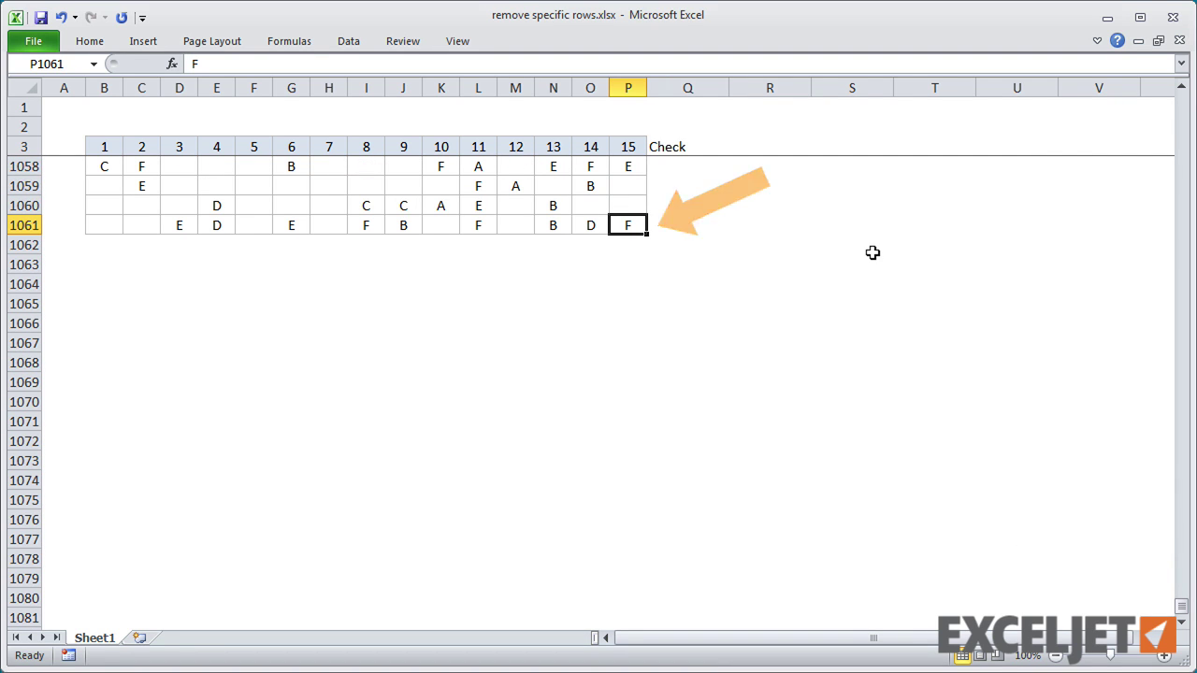
key(Right)
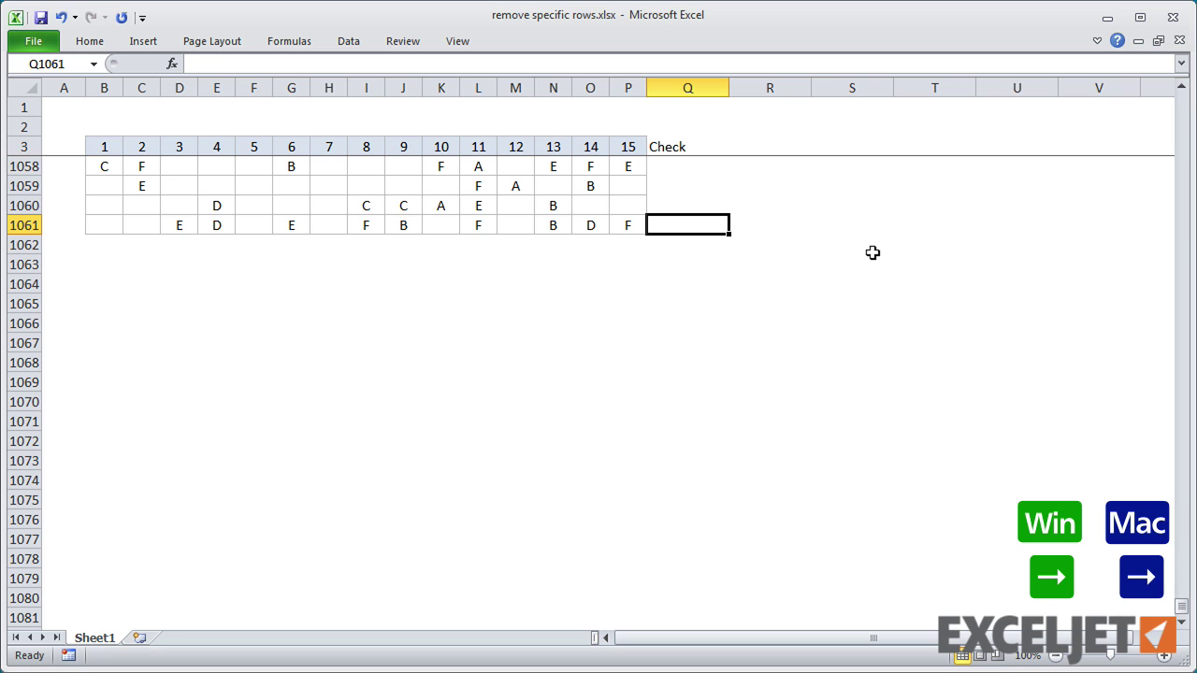
key(ctrl+shift+Up)
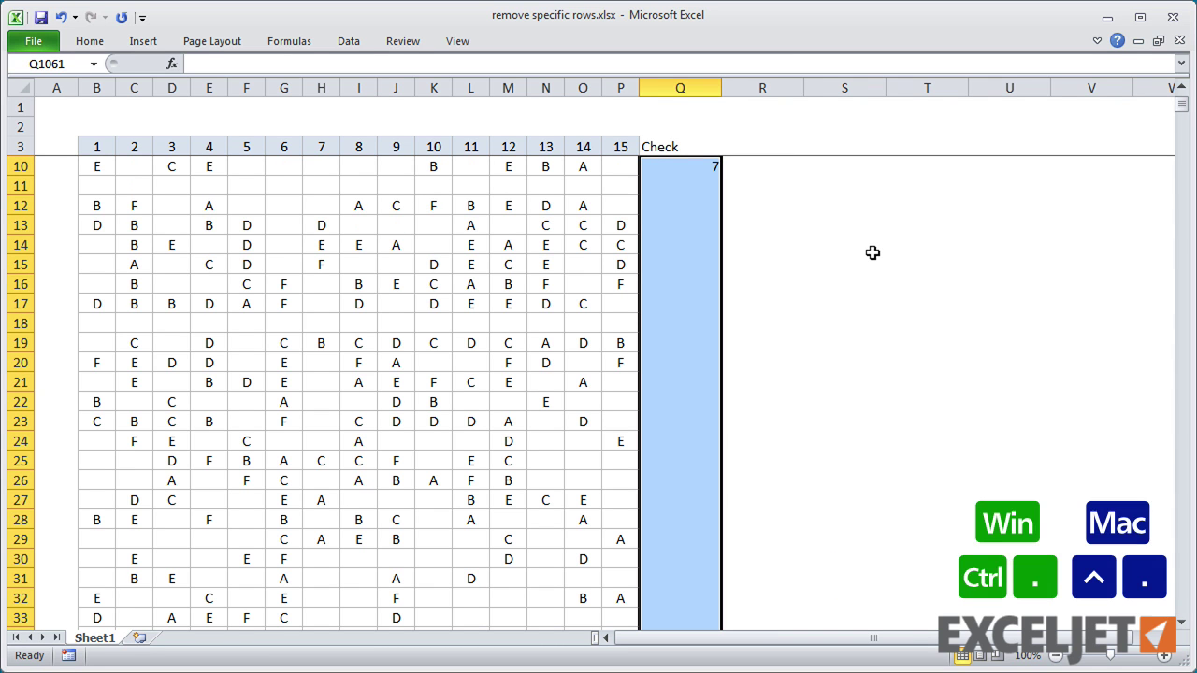
key(ctrl+period)
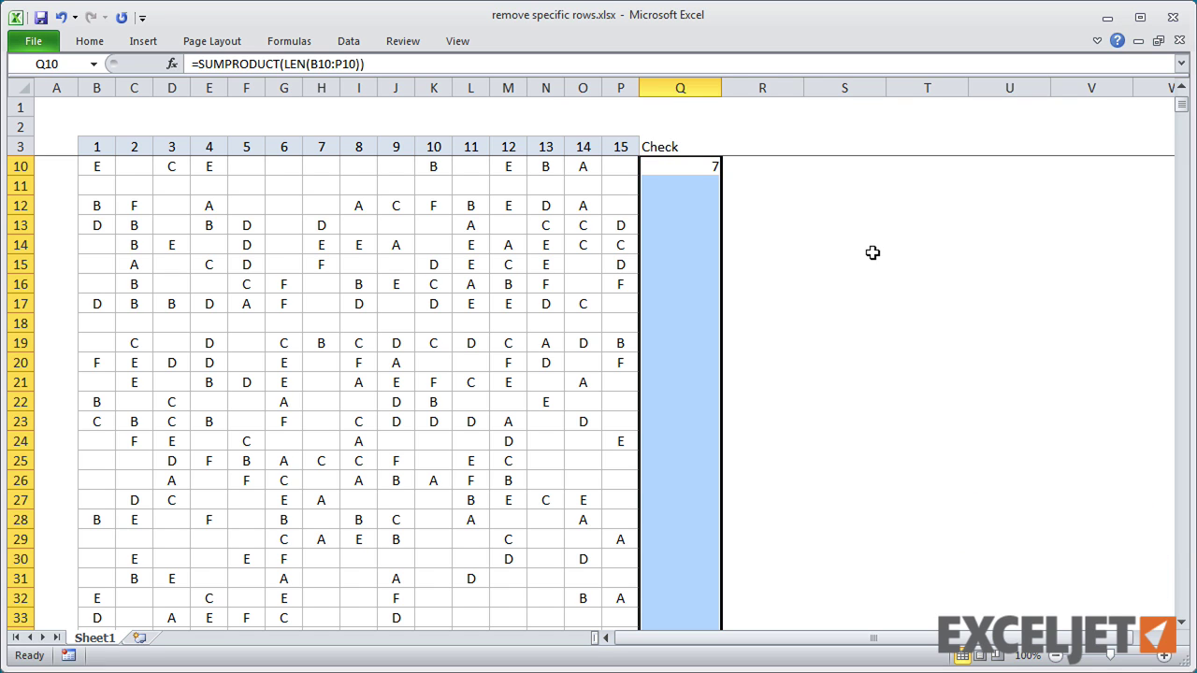
- Fill the SUMPRODUCT(LEN) formula through Q10:Q1061, so empty rows 11 and 18 show 0
click(777, 66)
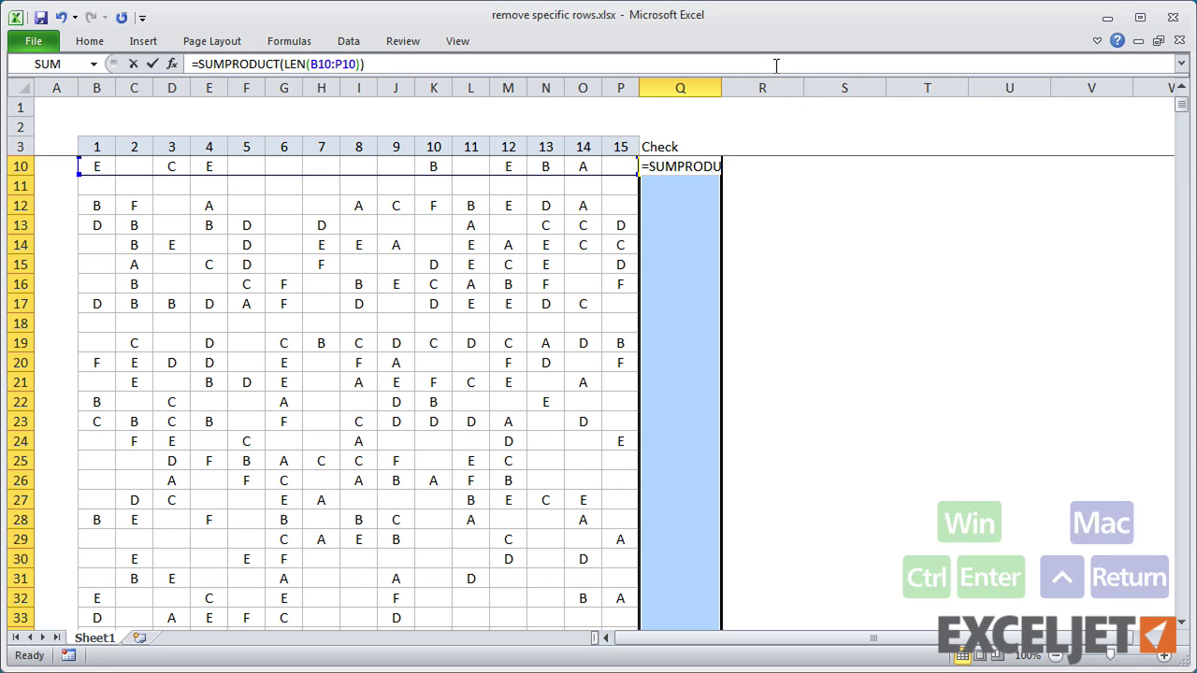
key(ctrl+Return)
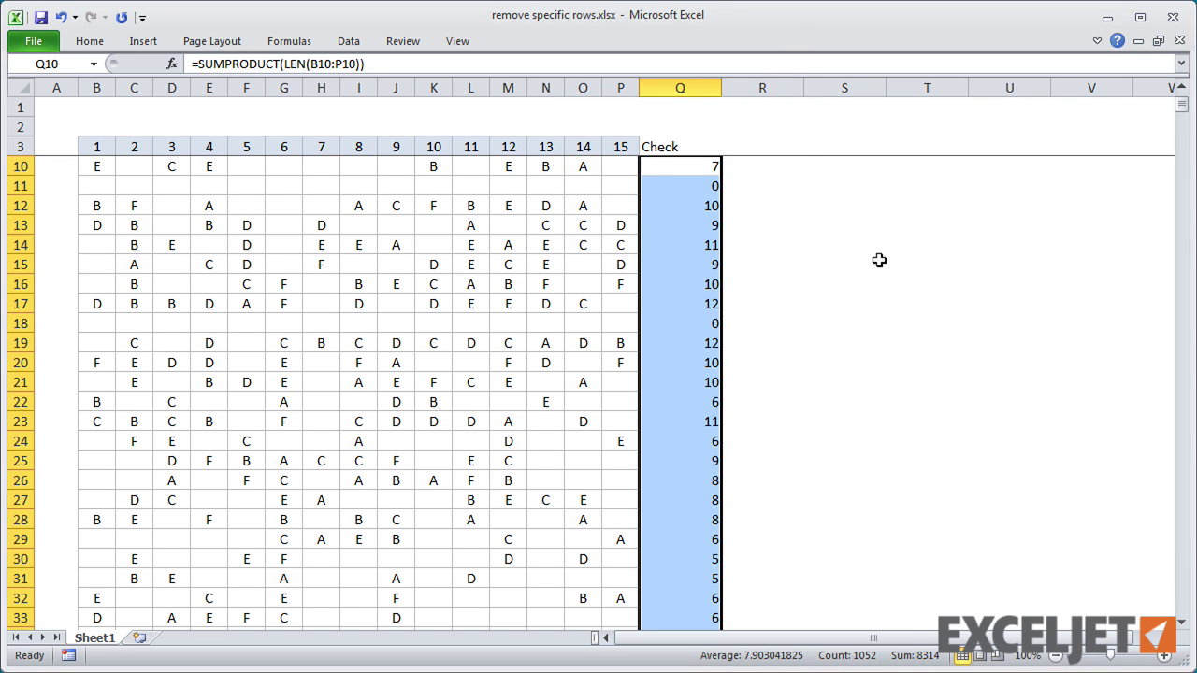
key(Up)
key(Up)
key(Up)
key(Up)
key(Up)
key(Up)
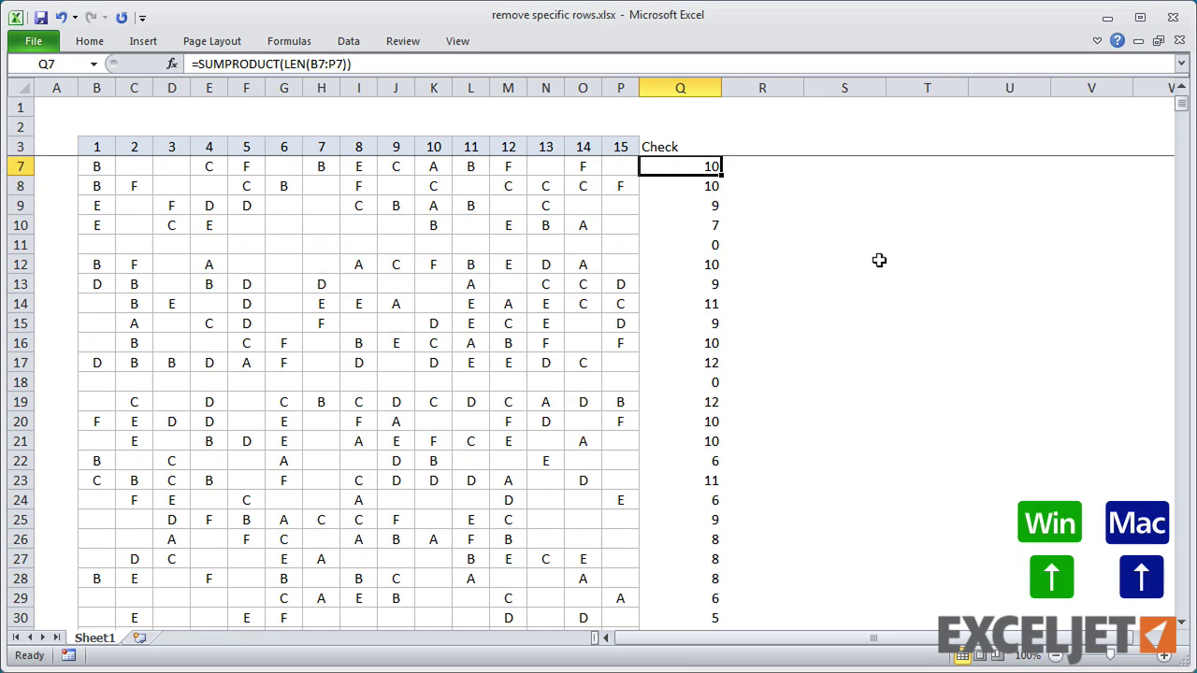
key(Up)
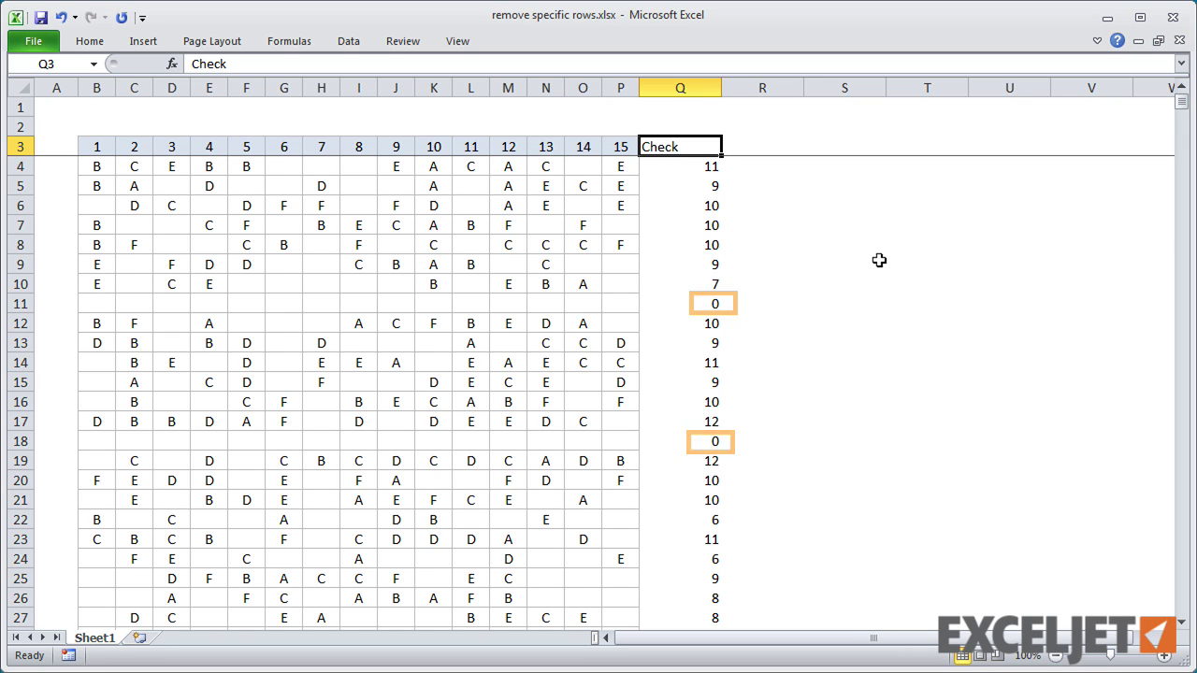
- Rewrite the Check formulas in Q4:Q1061 as =IF(SUMPRODUCT(LEN(B4:P4))=0,TRUE,"")
key(Down)
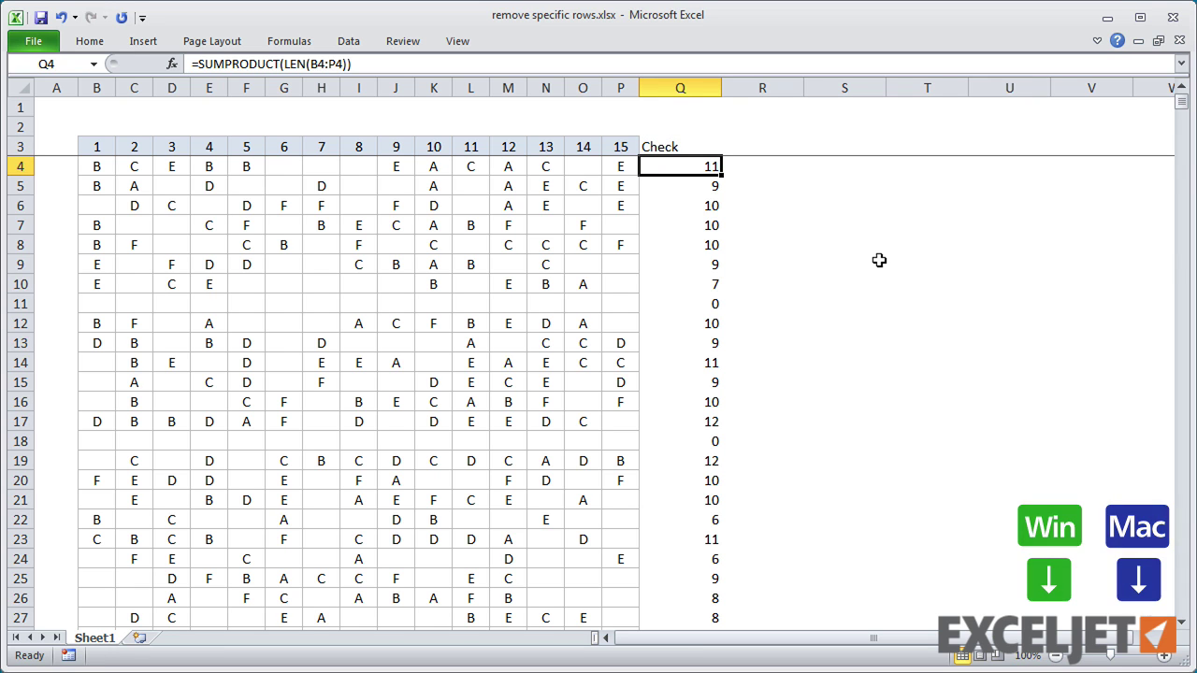
key(ctrl+shift+Down)
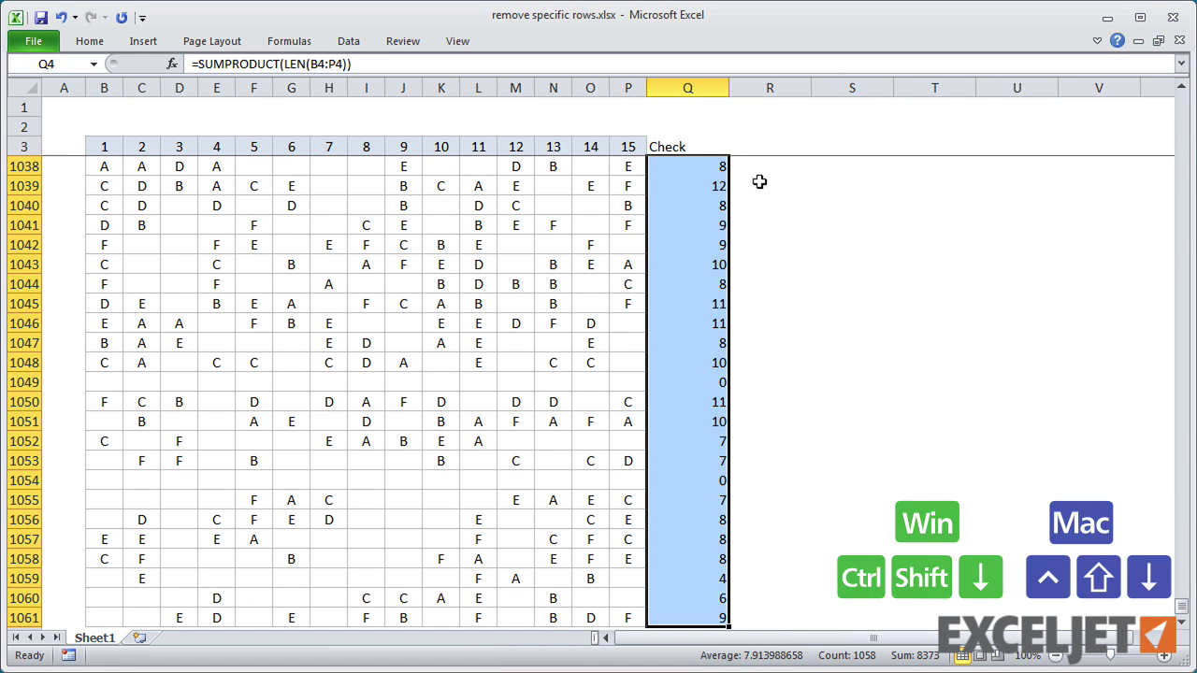
click(395, 63)
drag(396, 62, 198, 63)
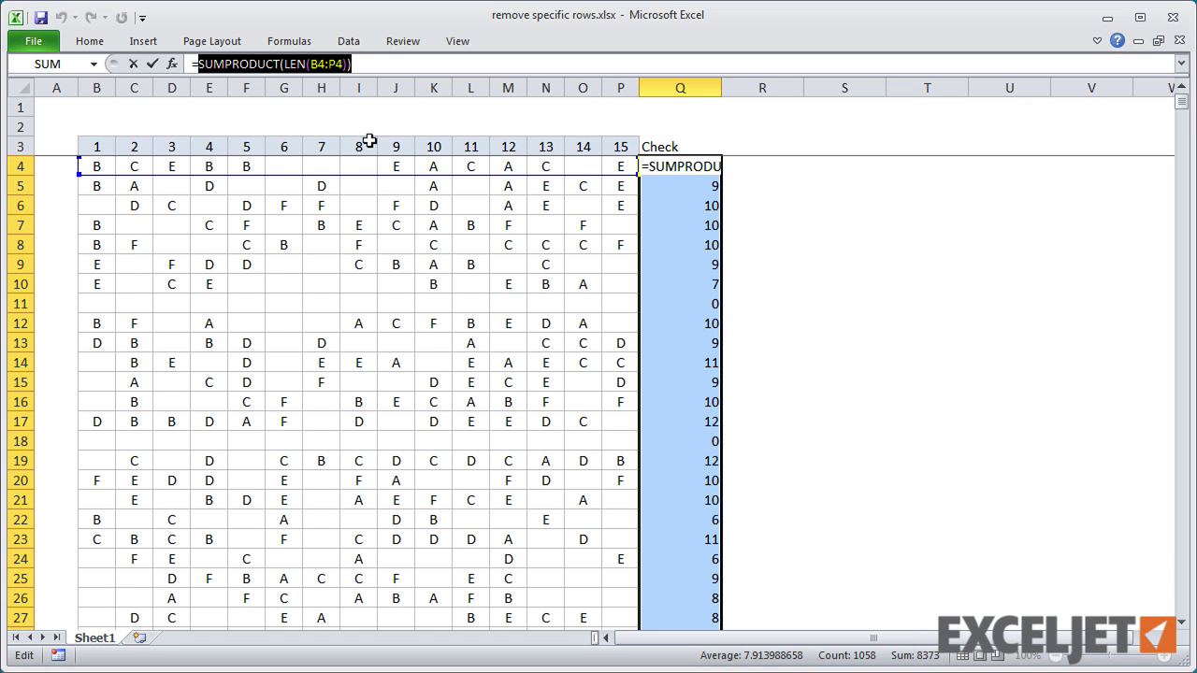
key(ctrl+x)
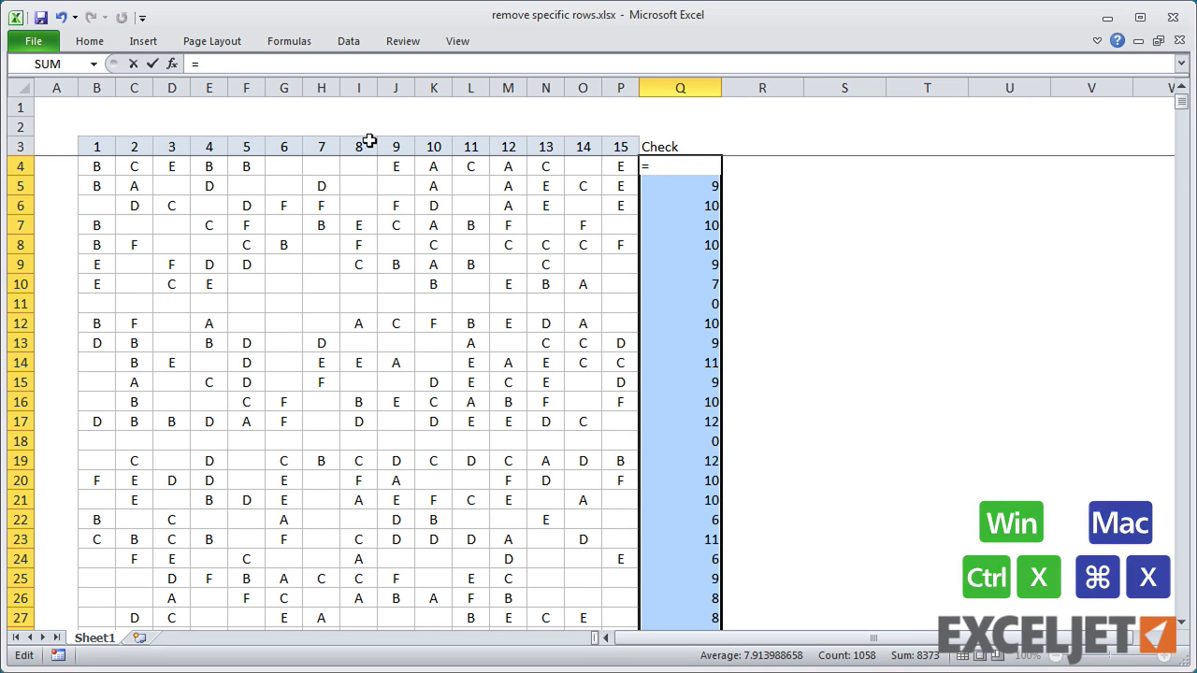
text(IF()
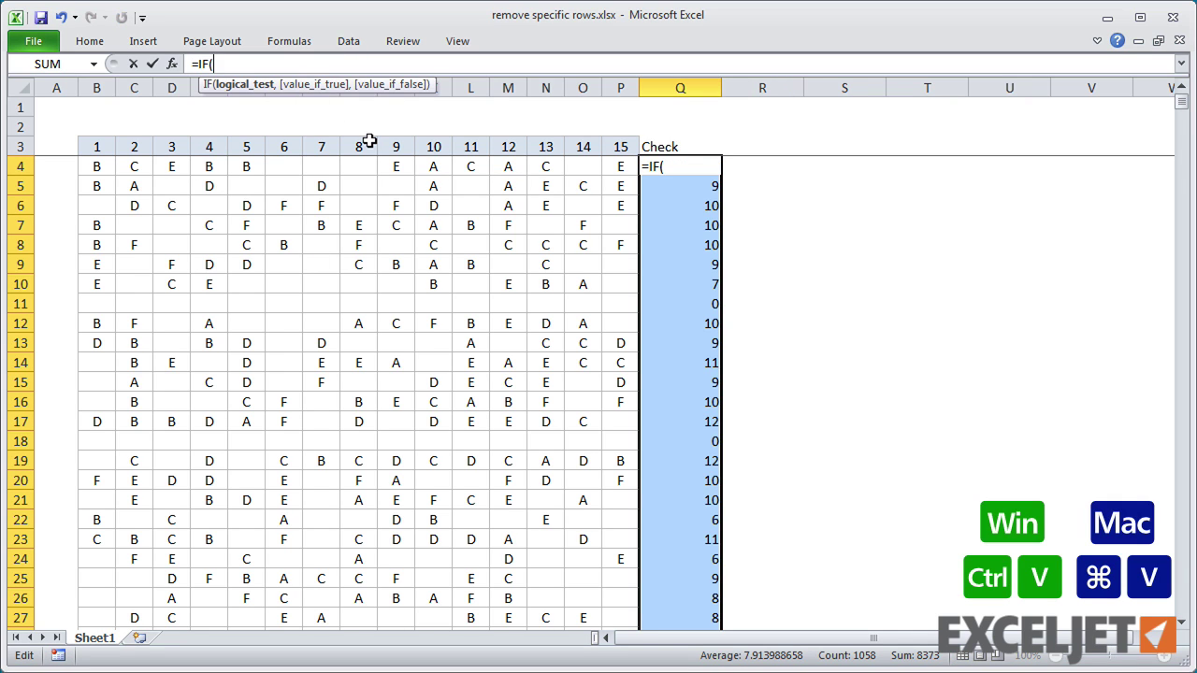
key(ctrl+v)
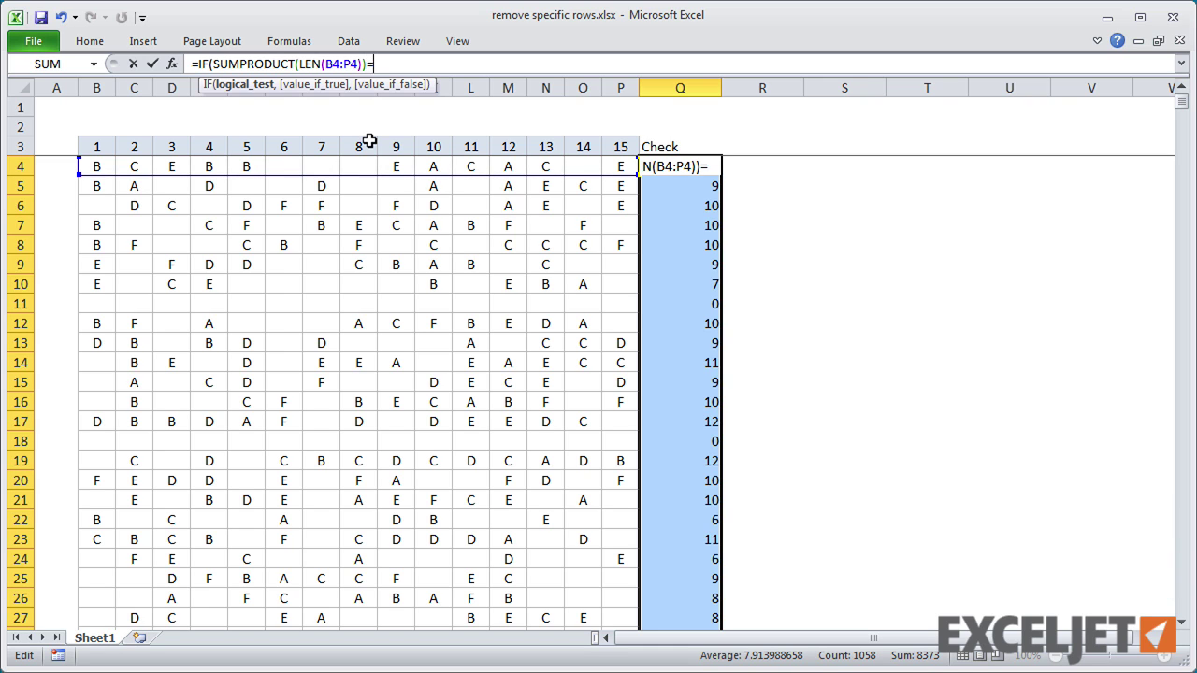
text(=0,T)
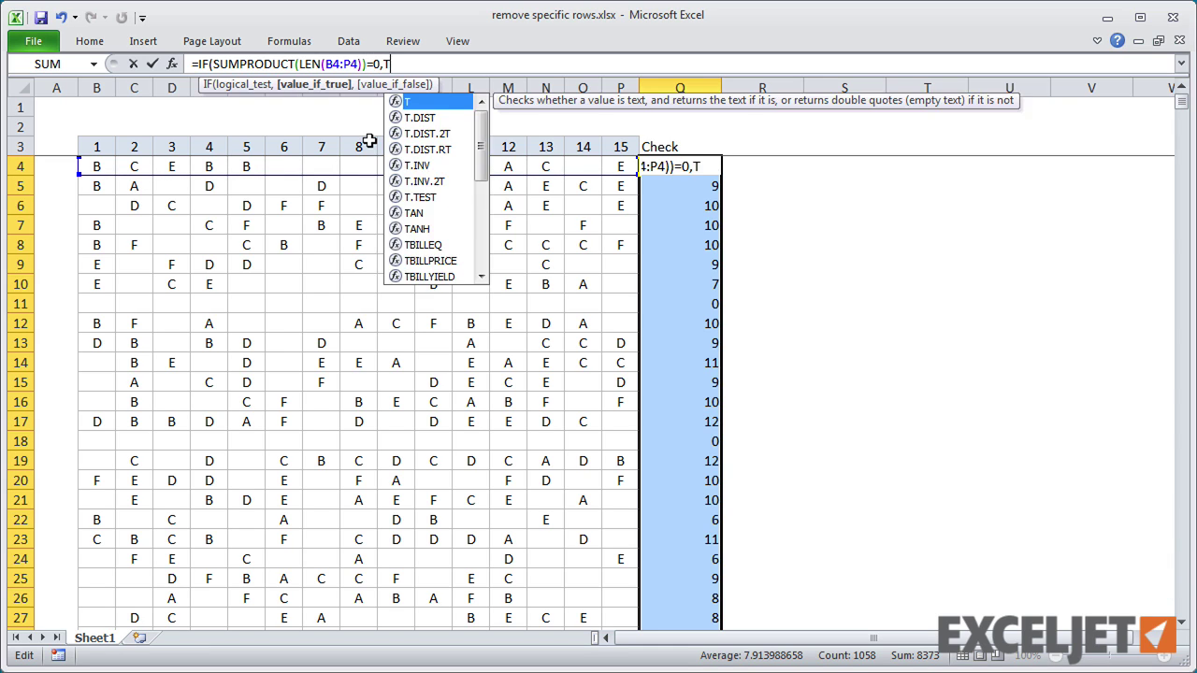
text(RUE,)
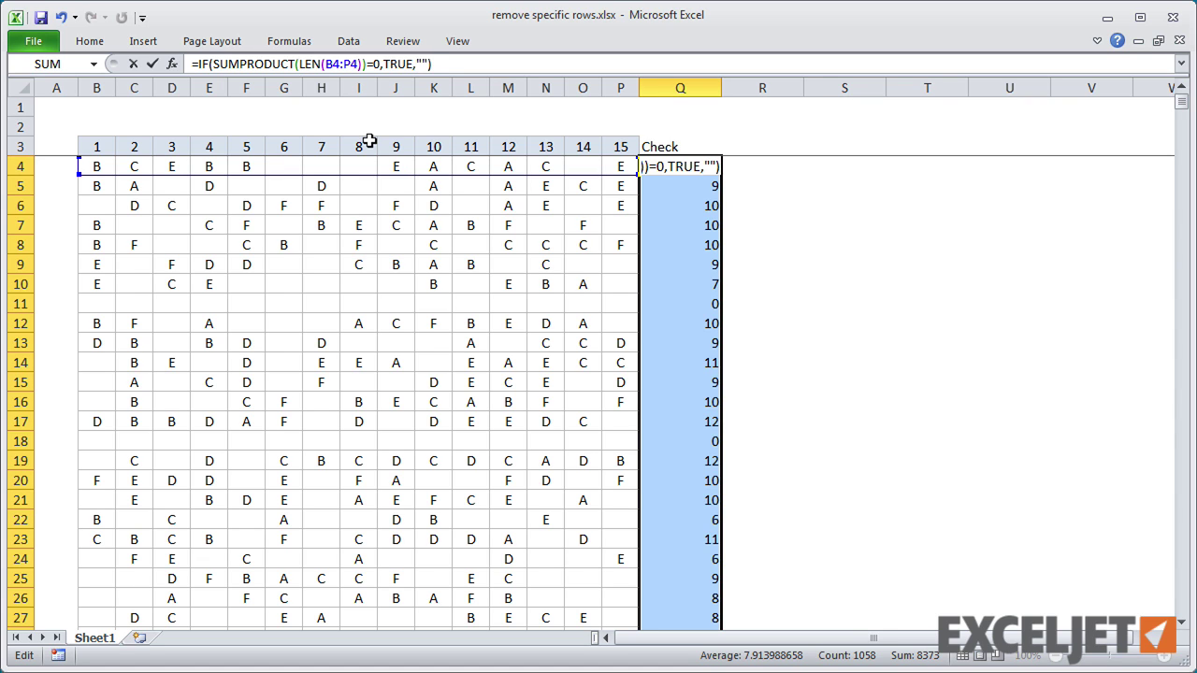
key(ctrl+Return)
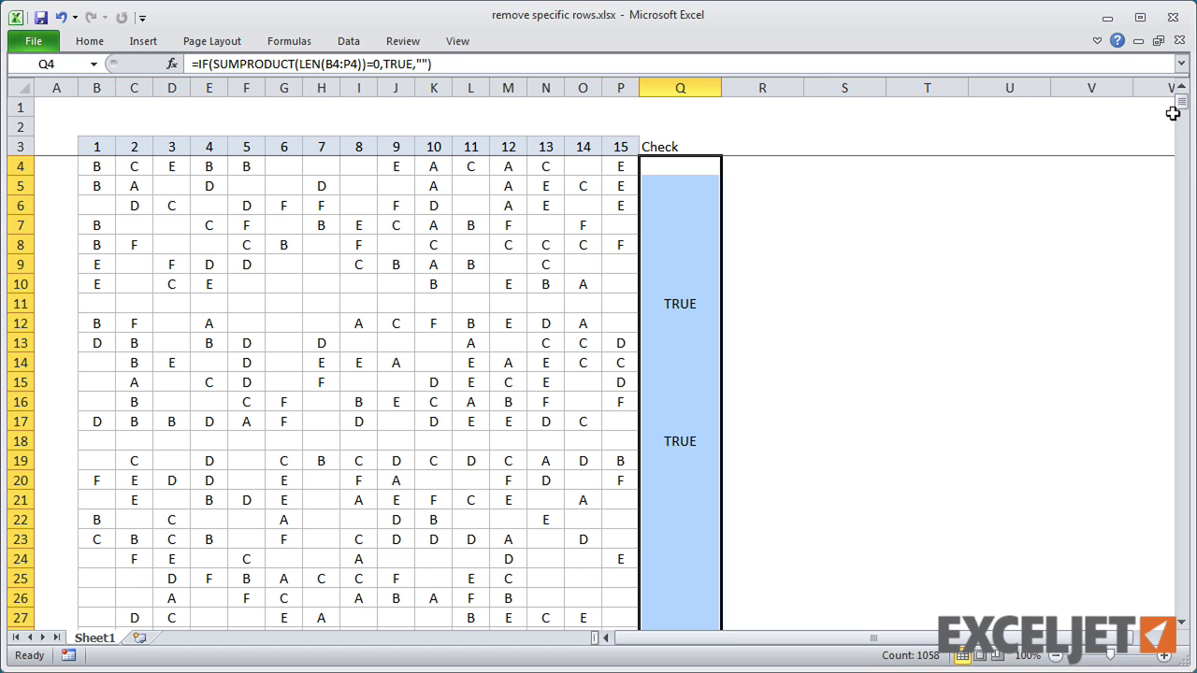
mouse_move(1181, 100)
mouse_down()
mouse_move(1182, 193)
mouse_move(1181, 101)
mouse_up()
- Select the Check formulas returning logical TRUE and delete their entire rows, 11 and 18
click(679, 87)
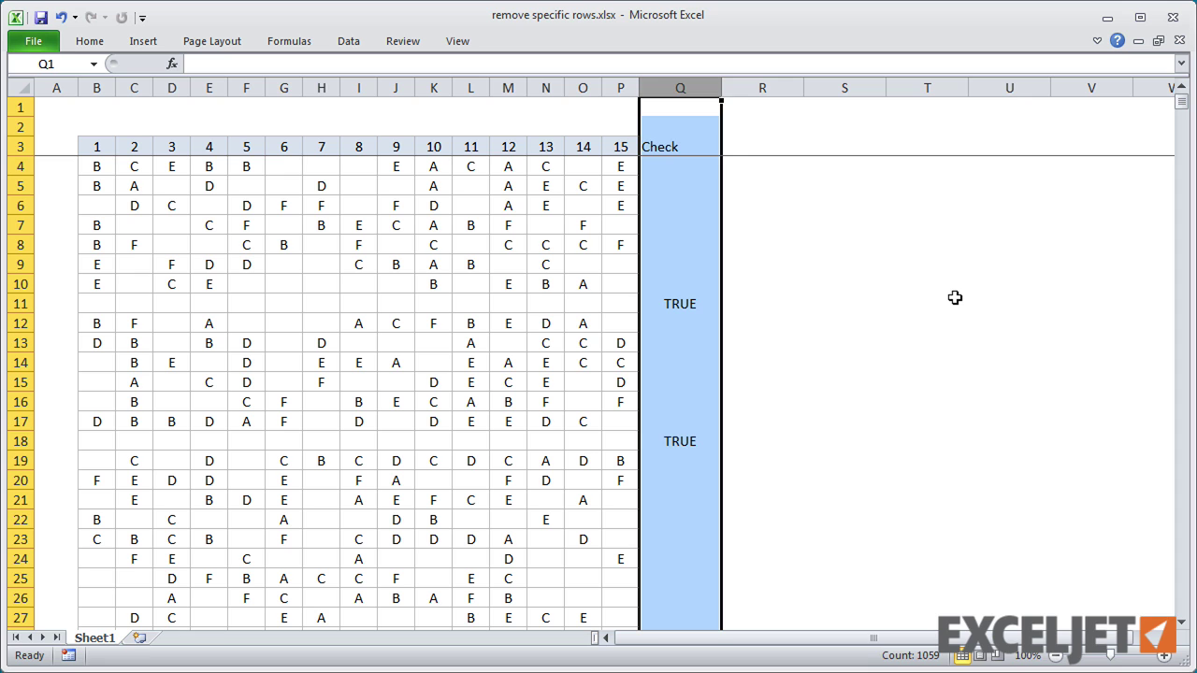
key(ctrl+g)
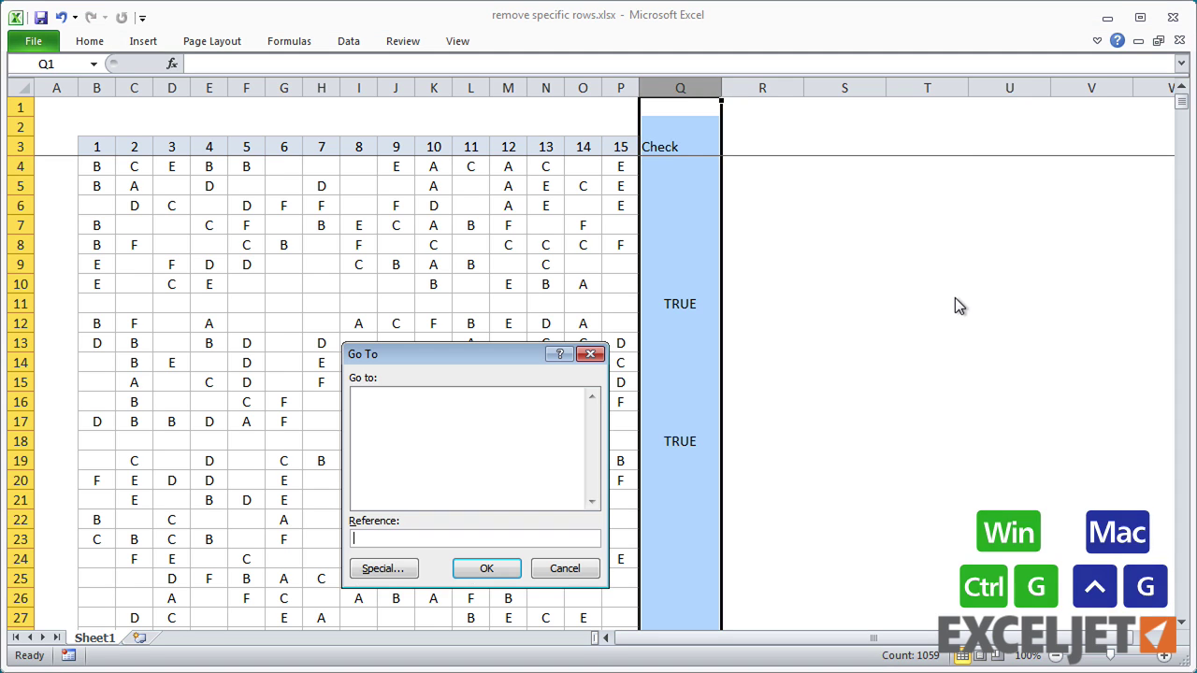
key(alt+s)
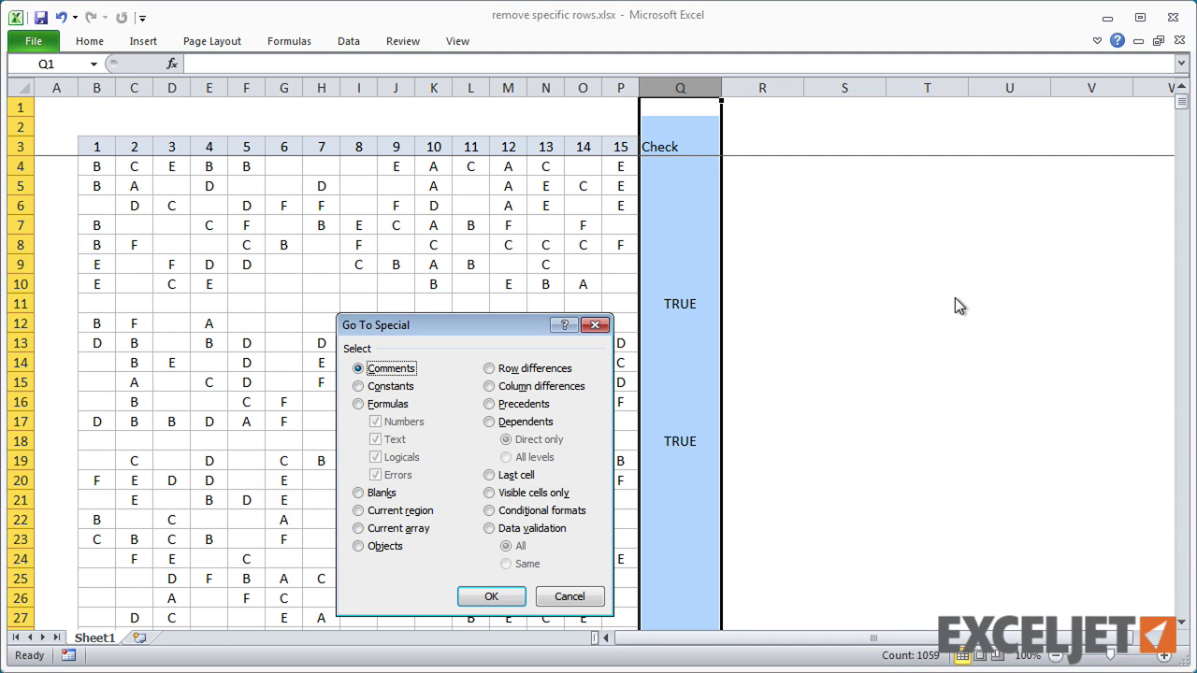
click(362, 404)
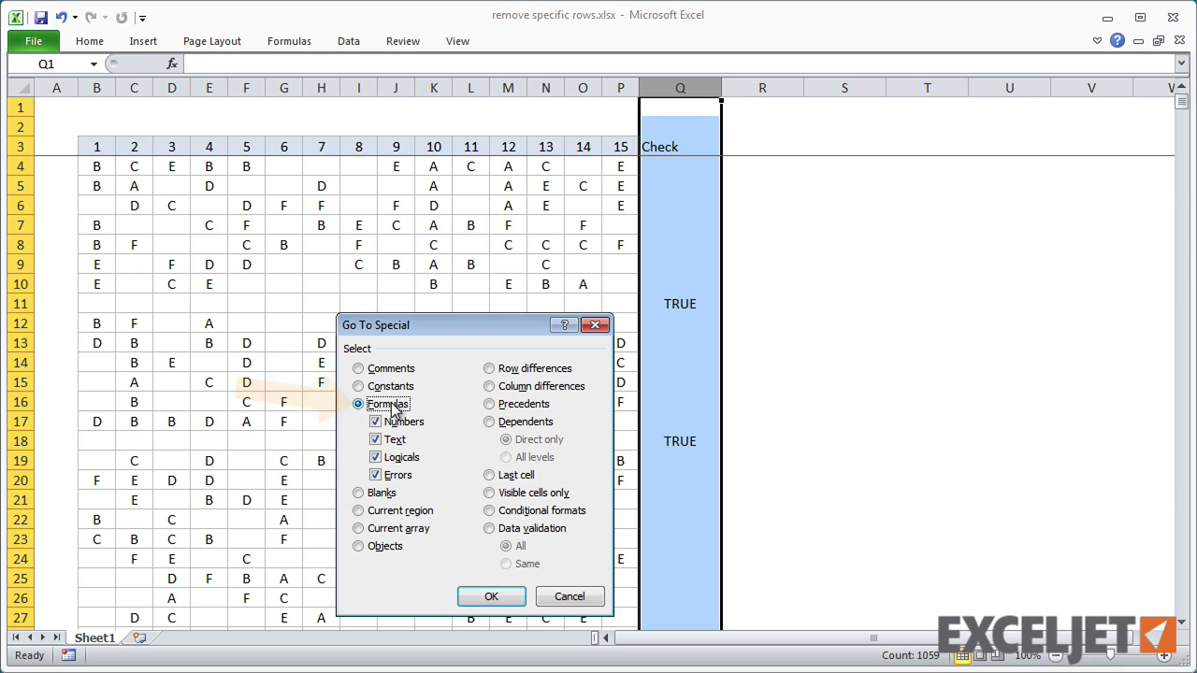
click(401, 424)
click(400, 423)
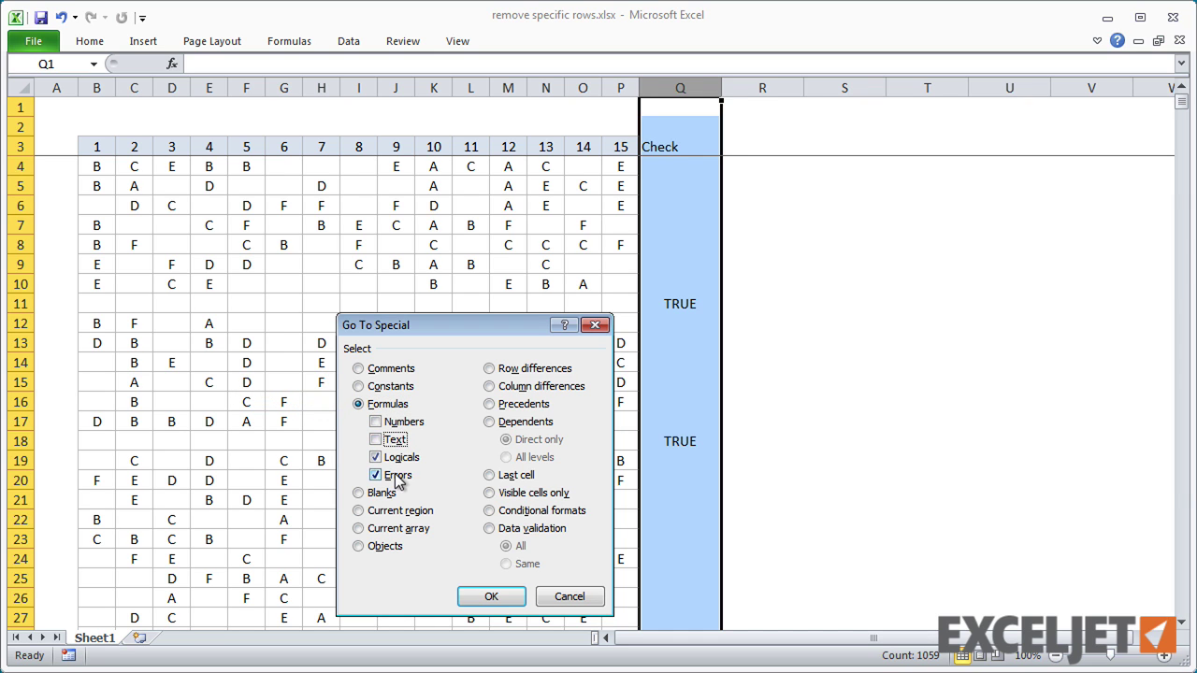
click(481, 595)
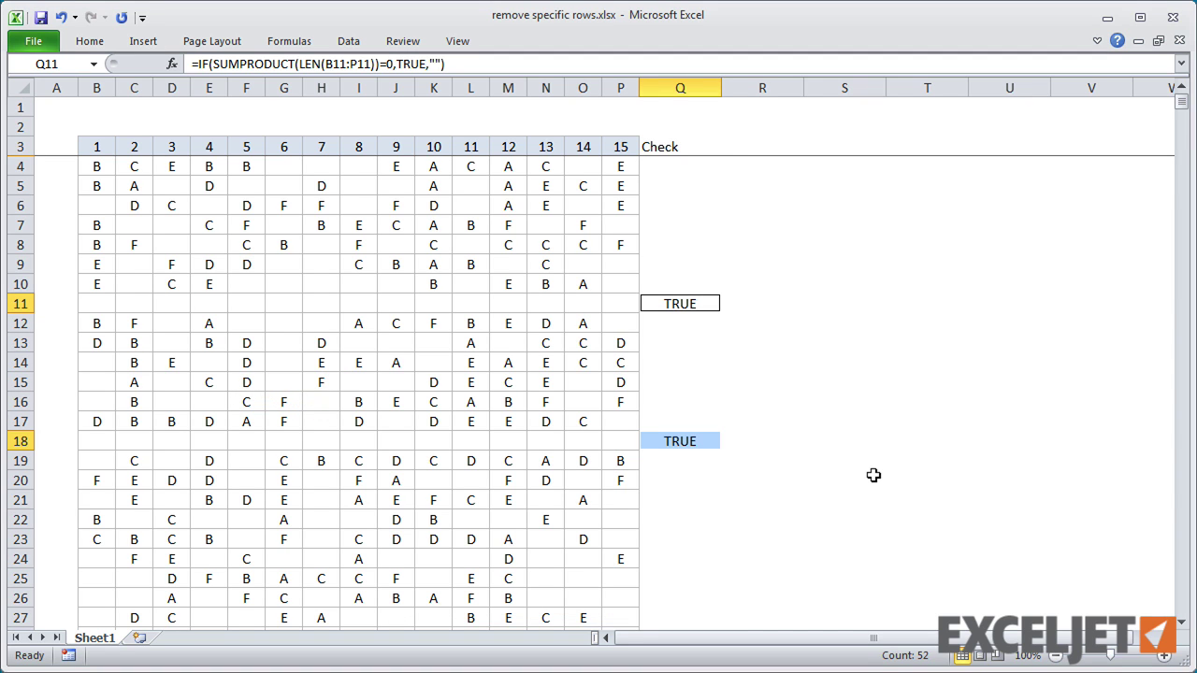
key(ctrl+minus)
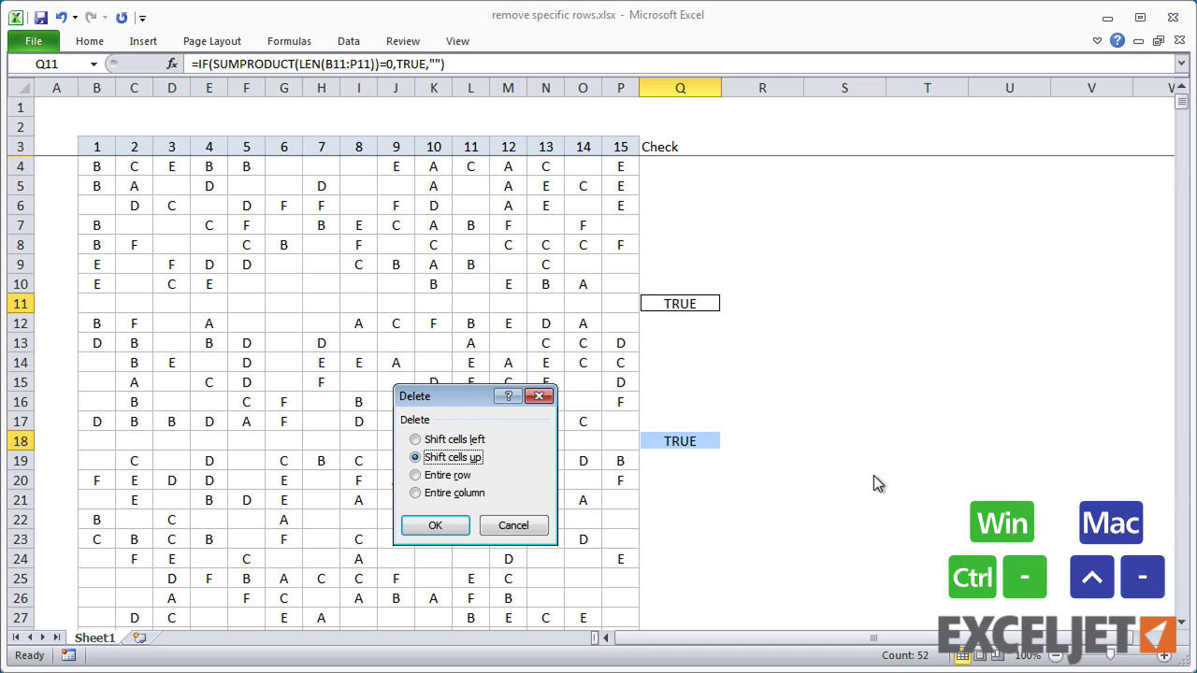
click(456, 475)
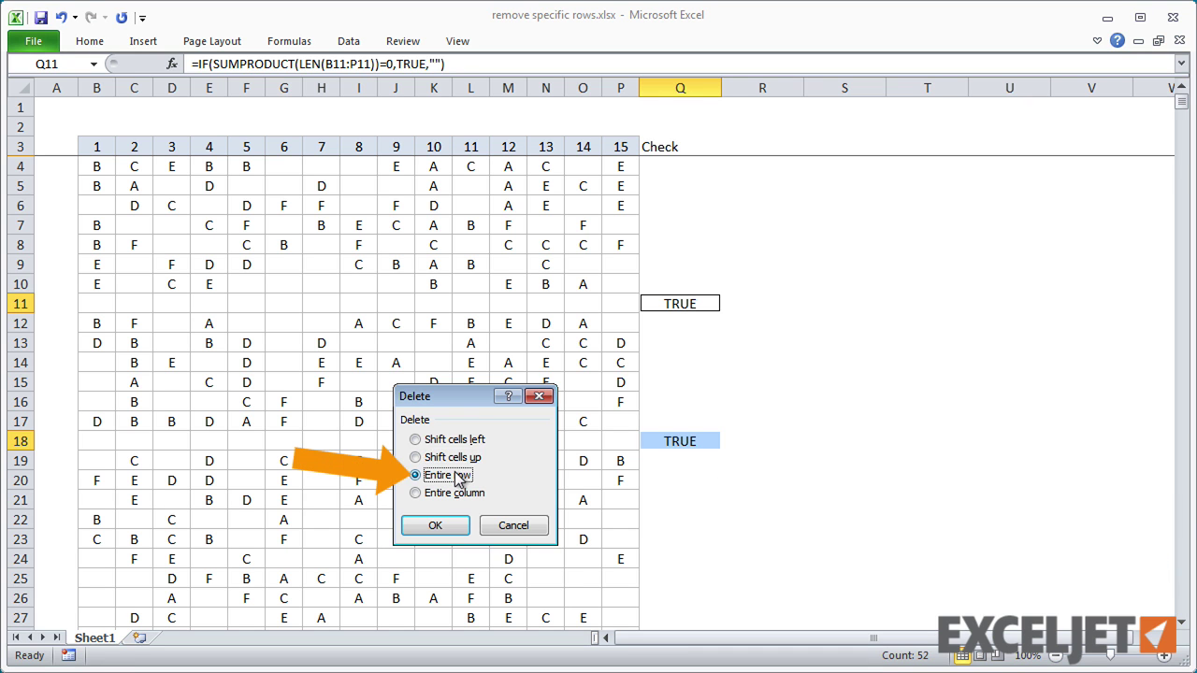
click(436, 526)
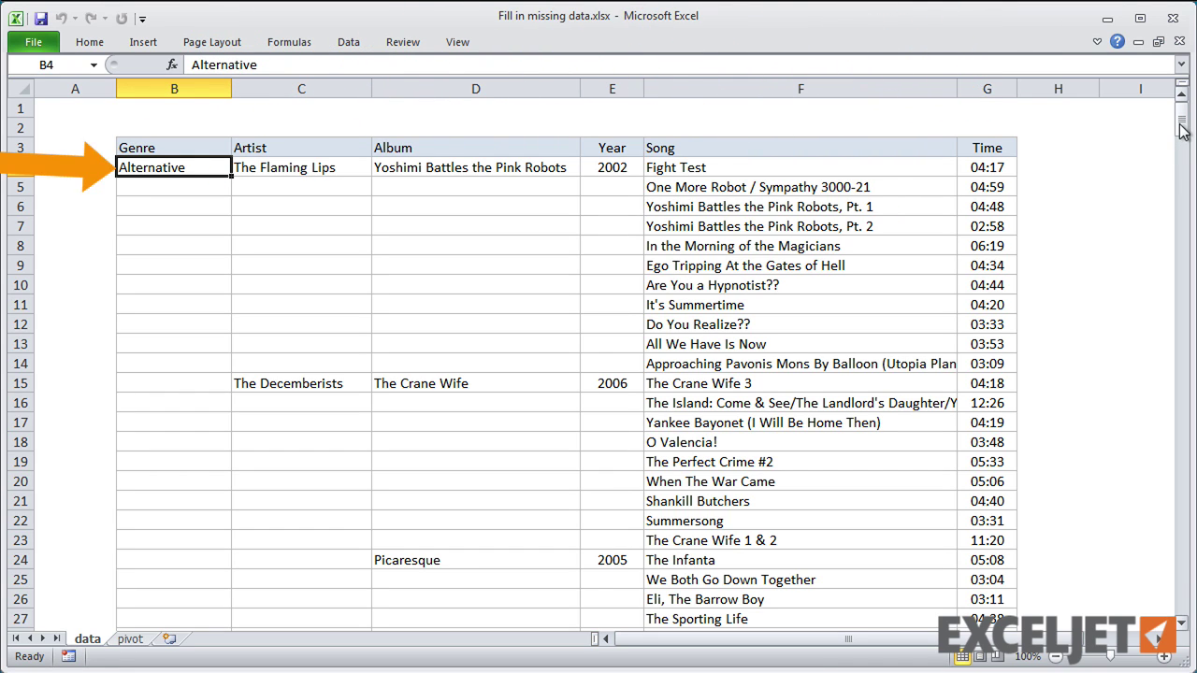
- Scroll through the song list to see the blank Genre, Artist, Album and Year cells
drag(1181, 131, 1184, 102)
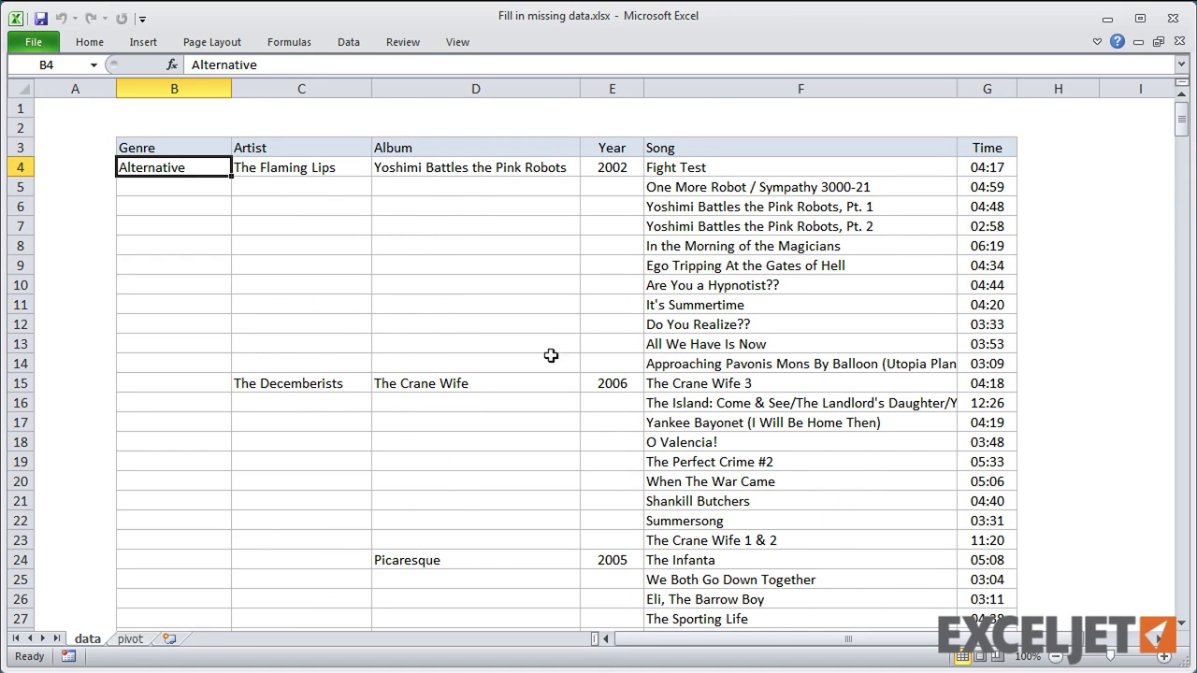
click(130, 639)
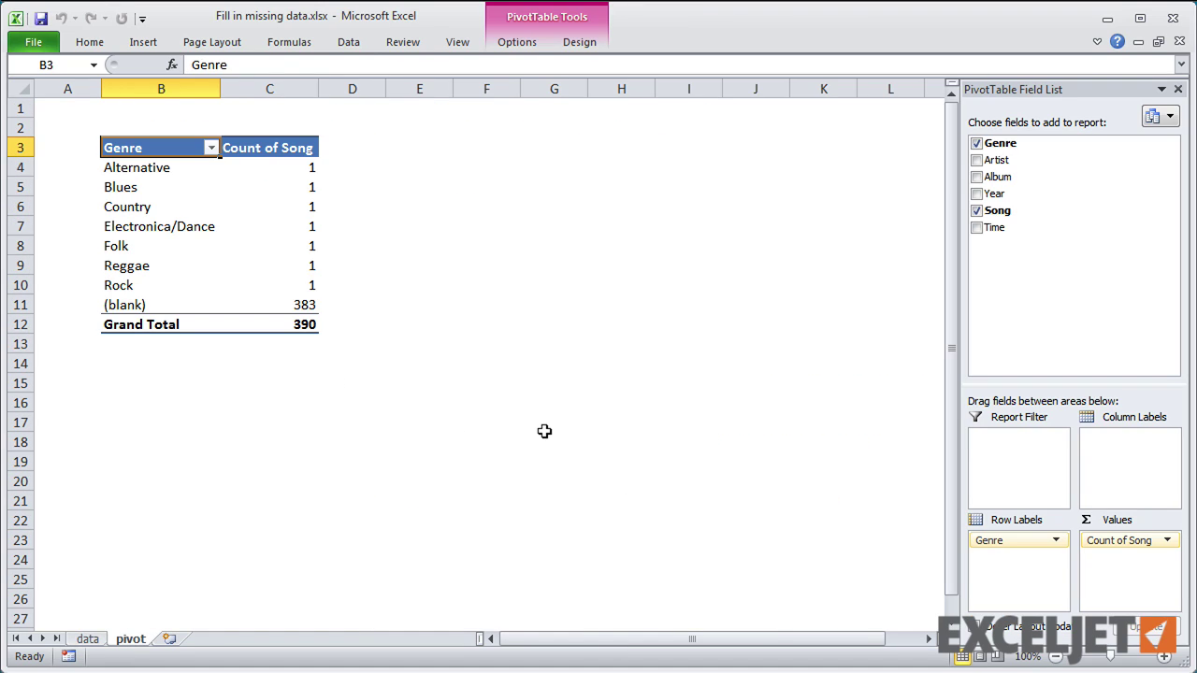
right_click(227, 258)
click(286, 333)
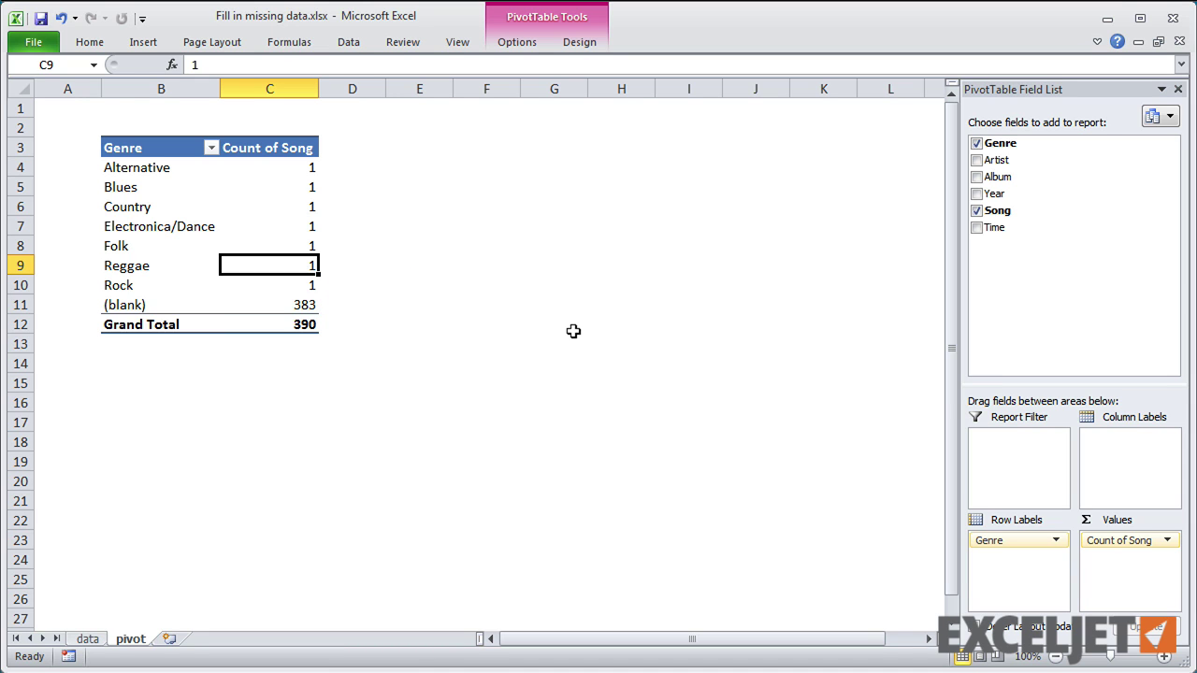
click(87, 643)
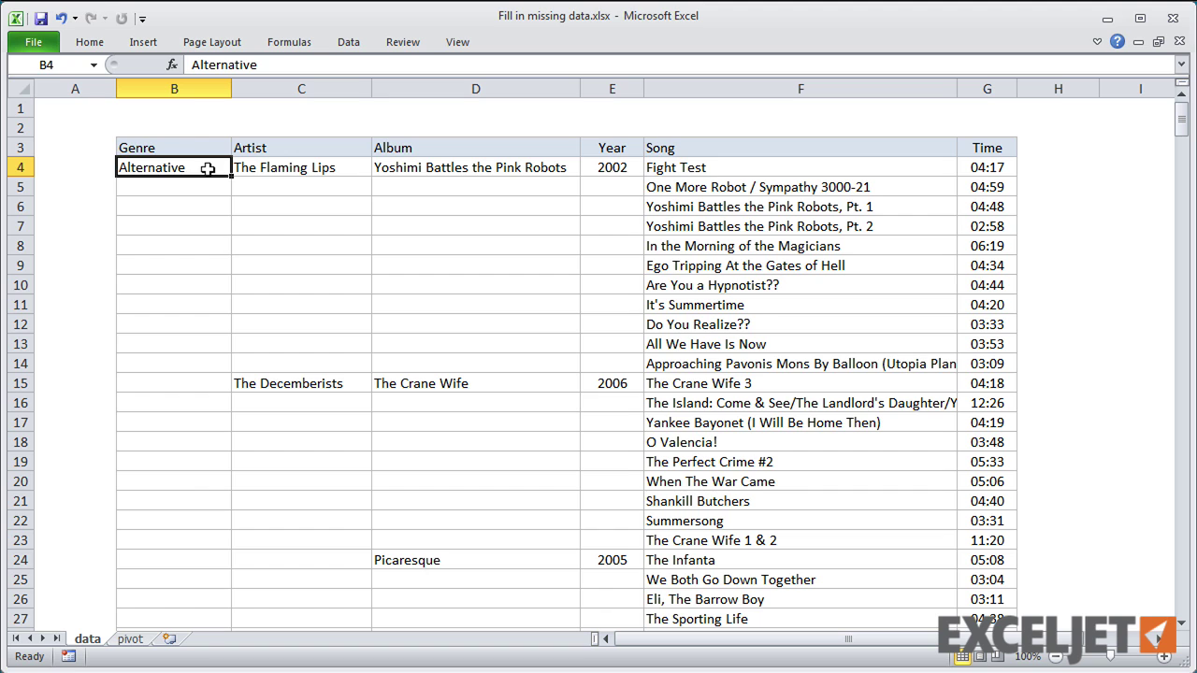
drag(208, 168, 212, 365)
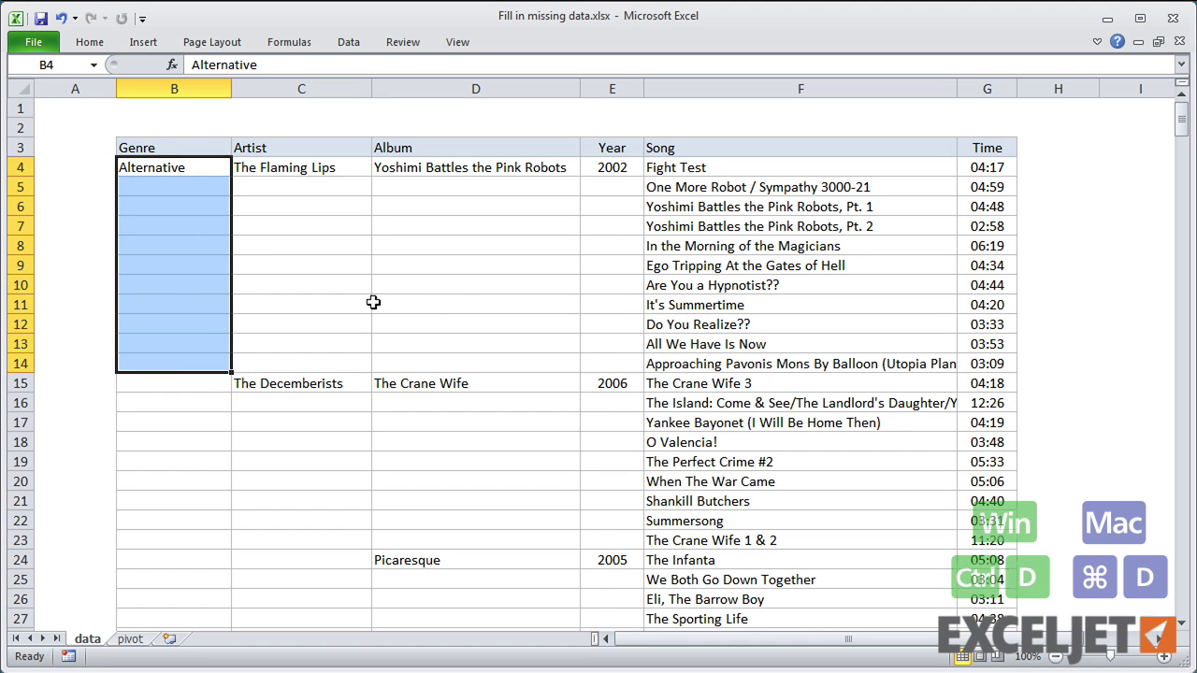
key(ctrl+d)
drag(344, 173, 339, 364)
key(ctrl+d)
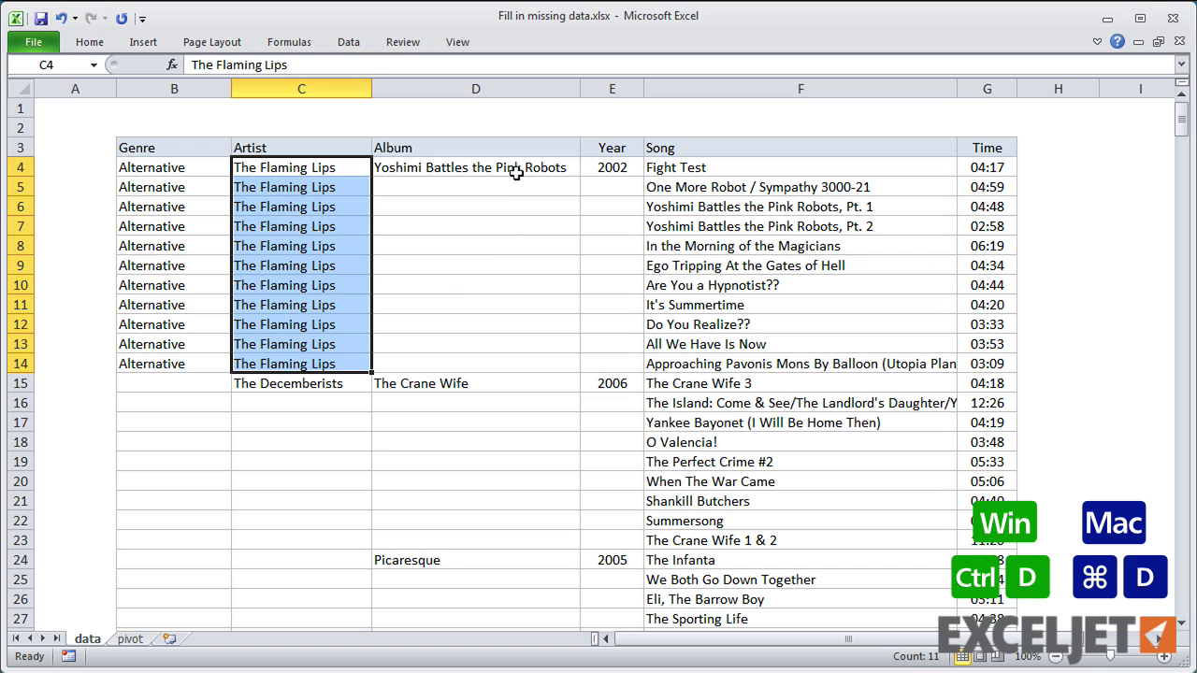
drag(523, 166, 603, 359)
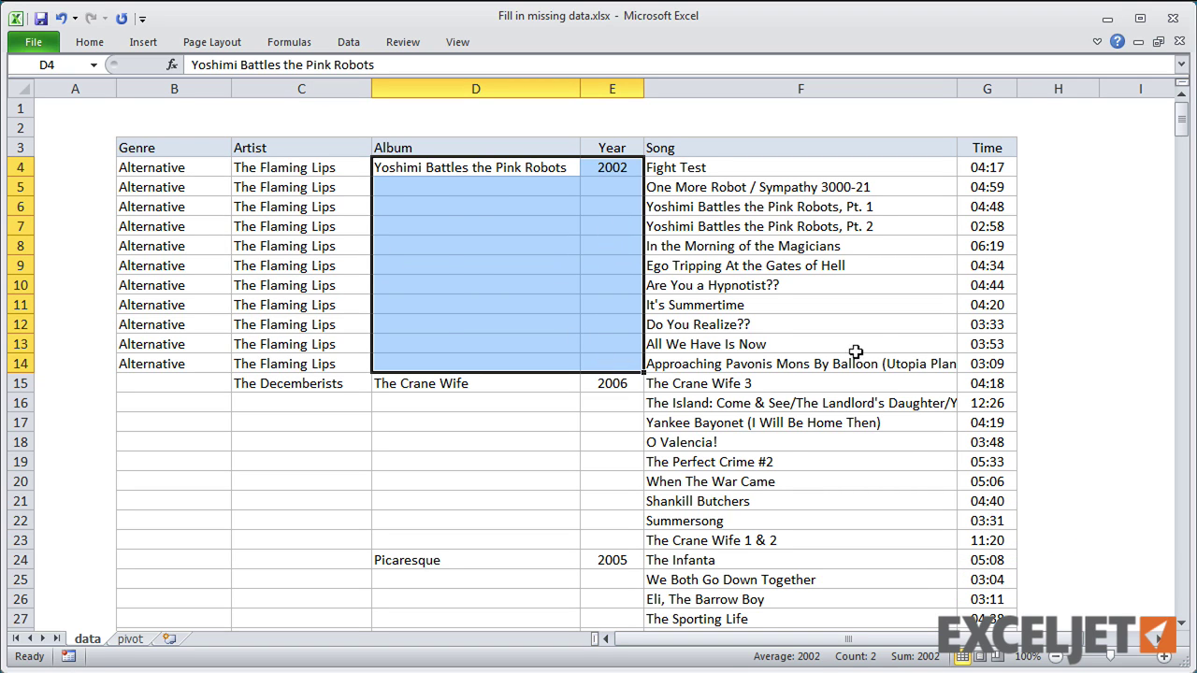
key(ctrl+d)
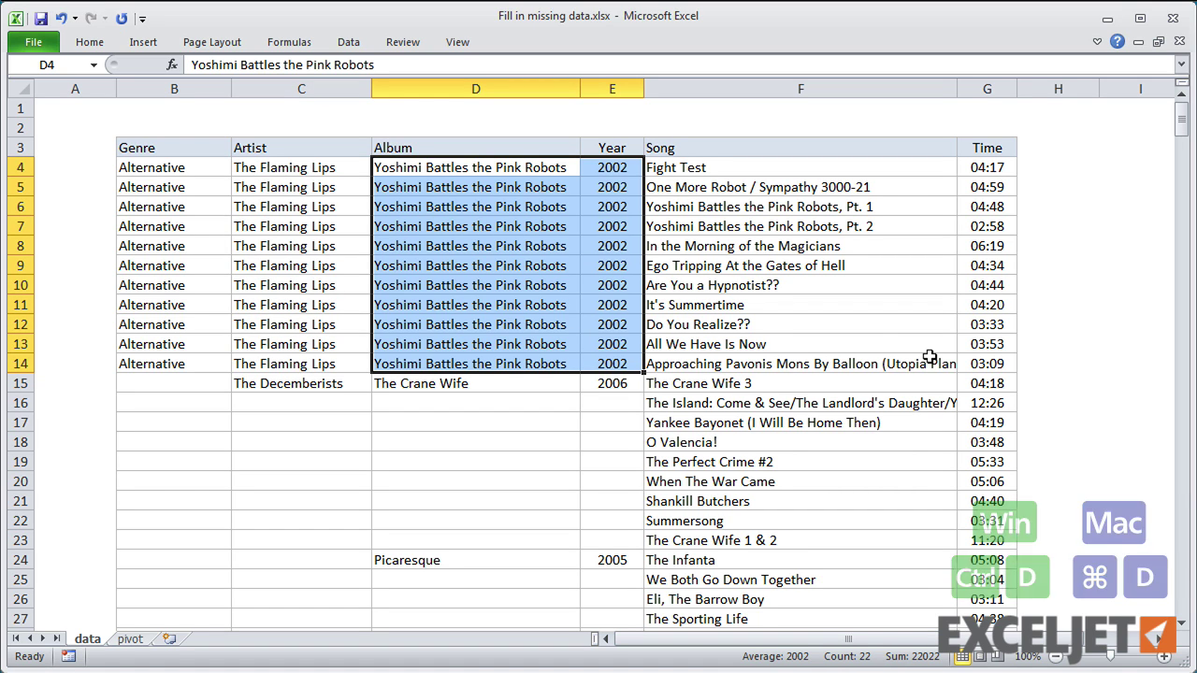
key(ctrl+z)
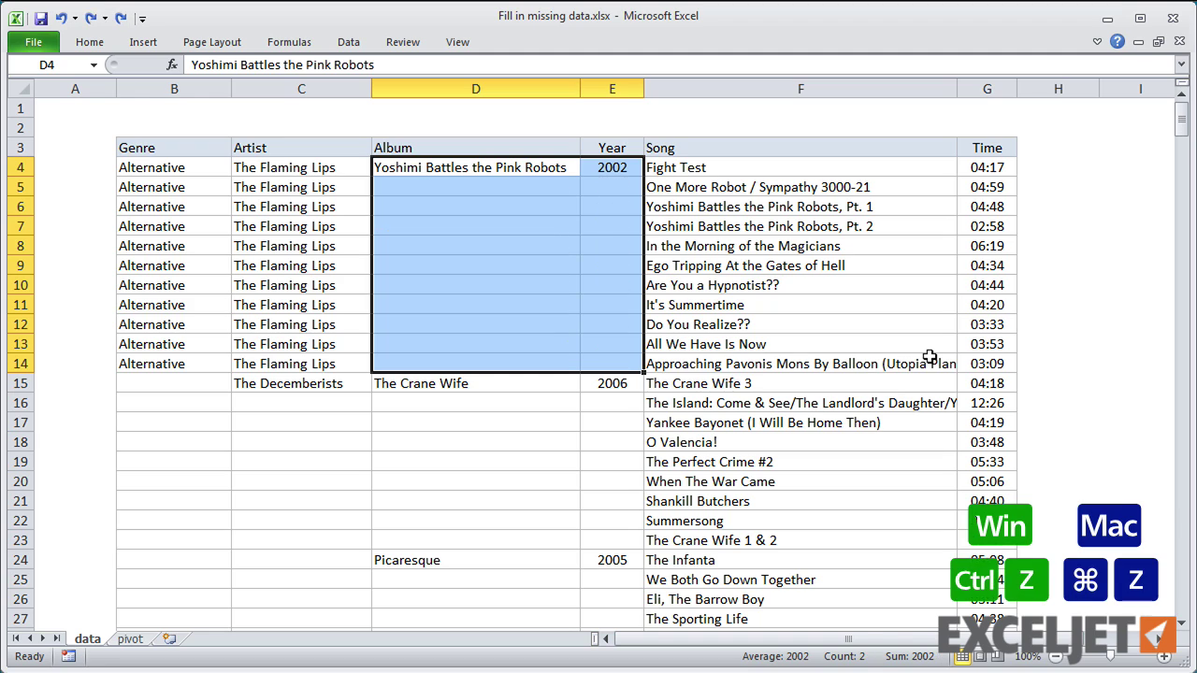
key(ctrl+z)
key(ctrl+z)
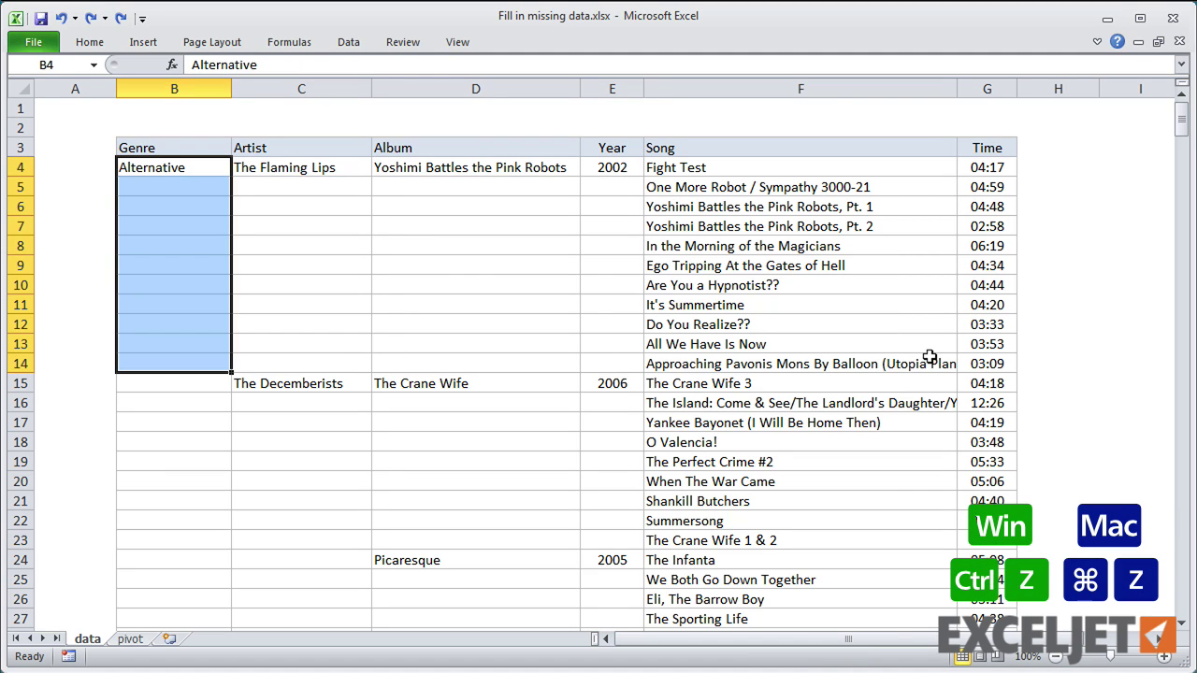
- Select the whole music table, then narrow the selection to its blank cells
click(534, 283)
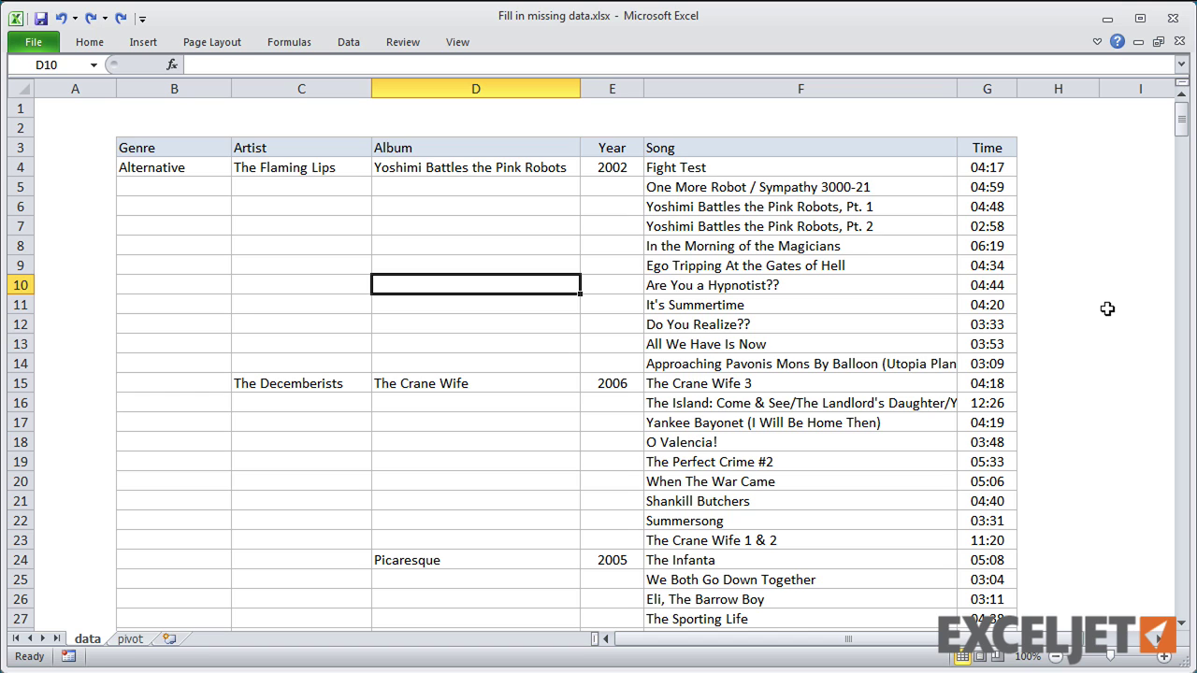
click(1002, 304)
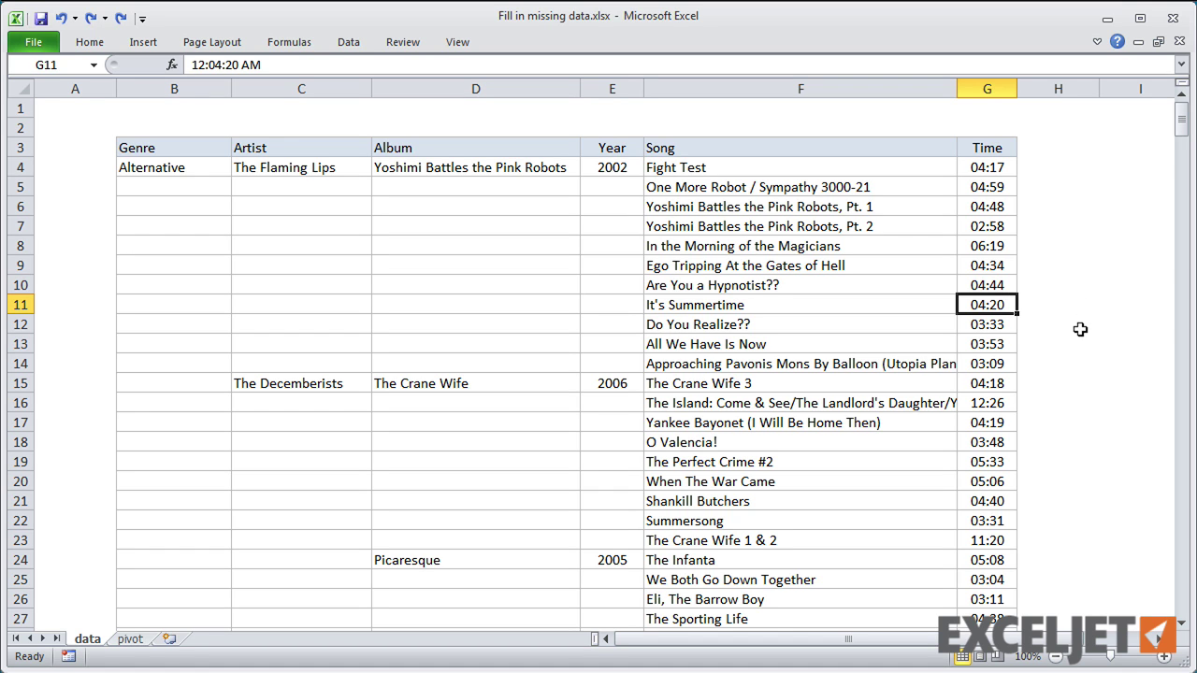
key(ctrl+a)
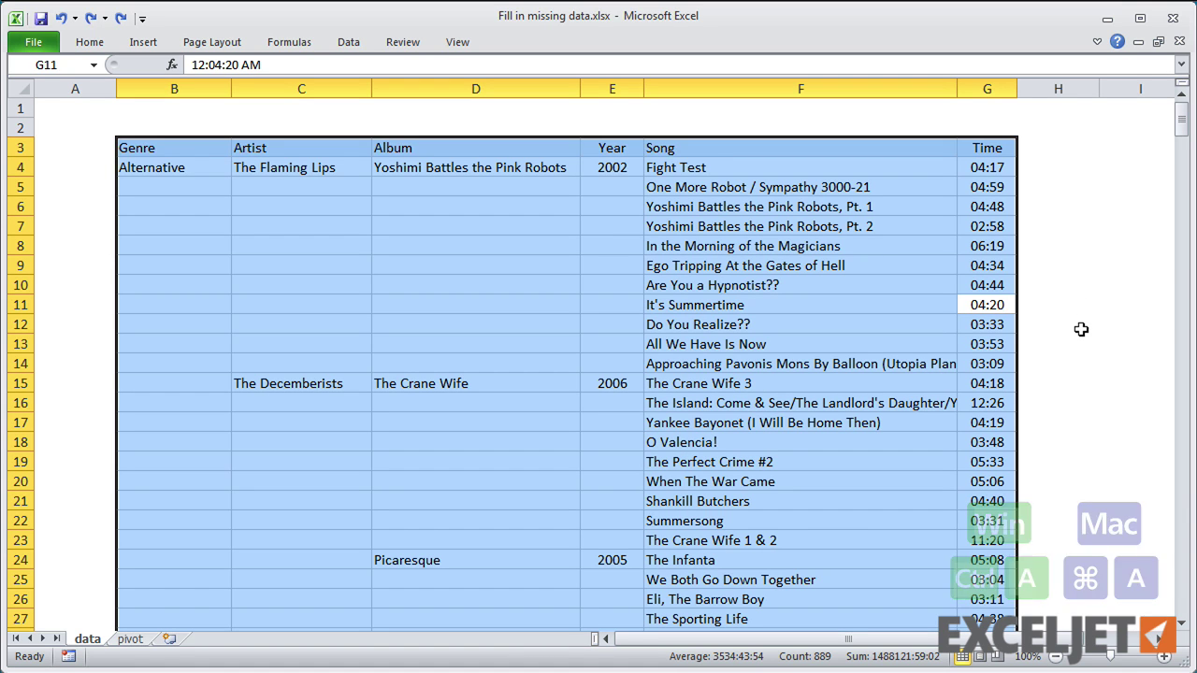
key(ctrl+g)
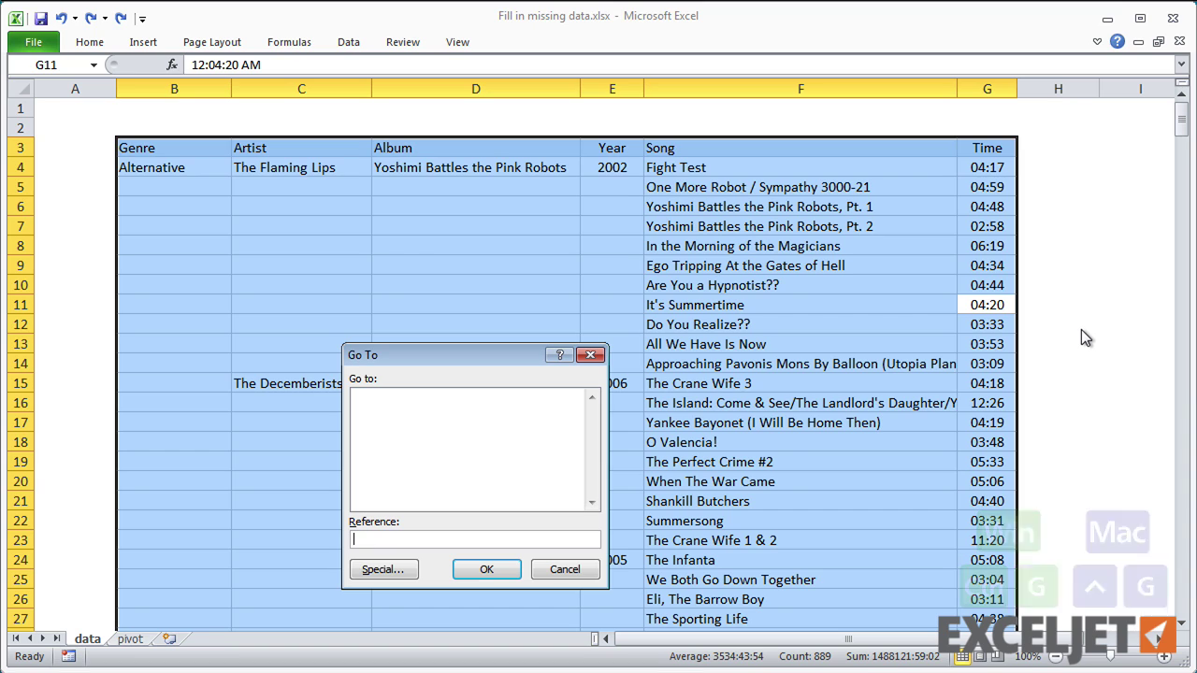
click(384, 568)
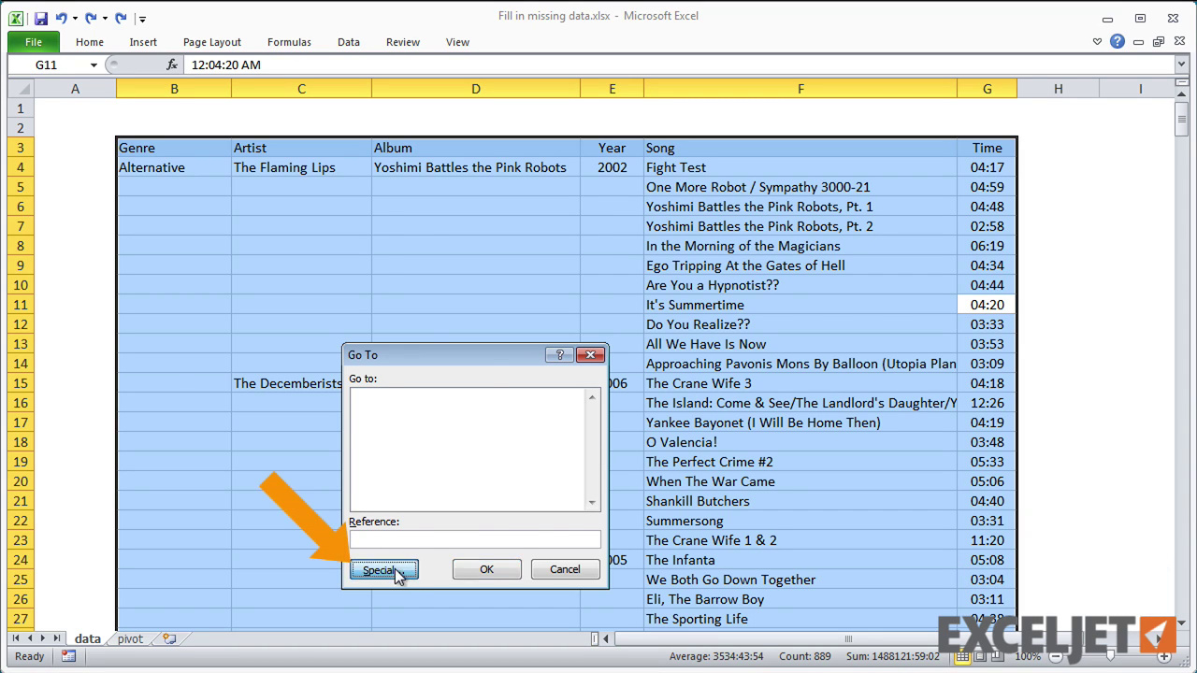
key(k)
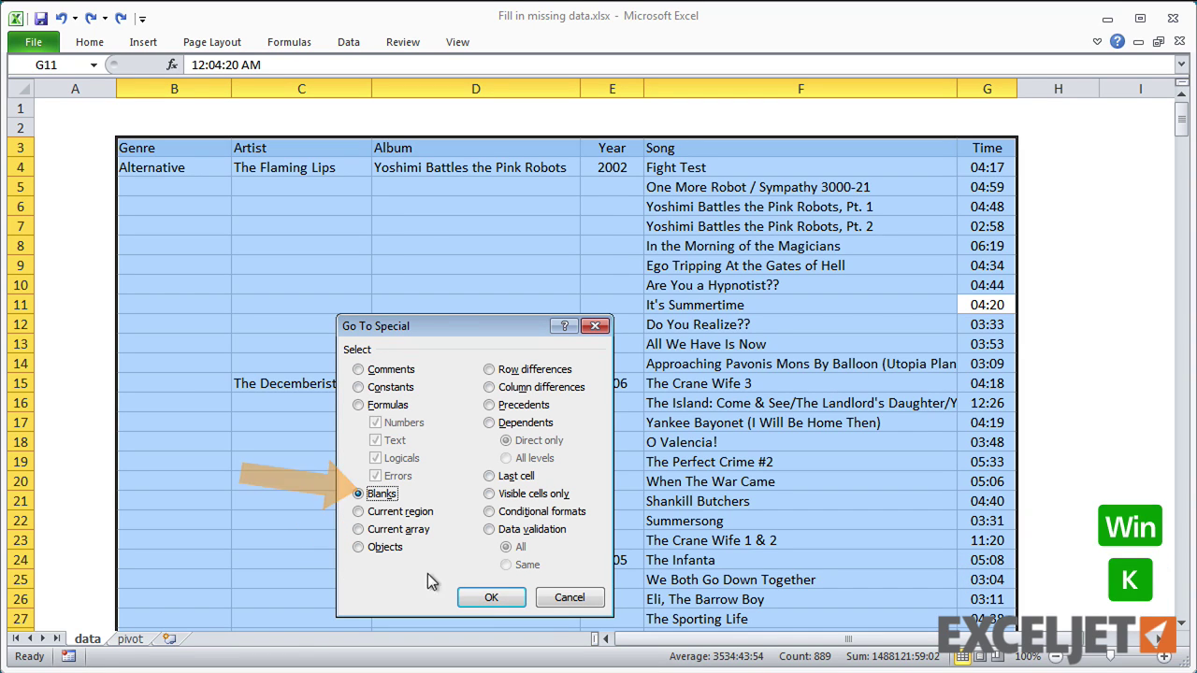
click(488, 598)
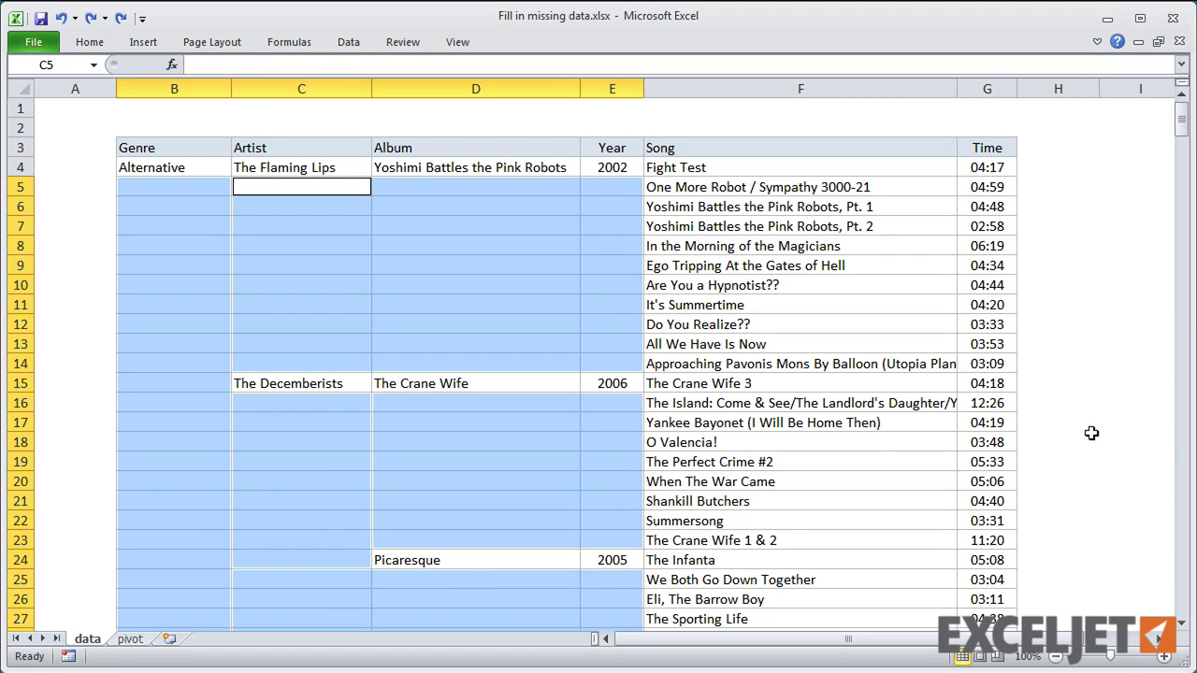
- Fill all selected blanks with a formula referencing the cell above, such as =D12 in D13
text(=)
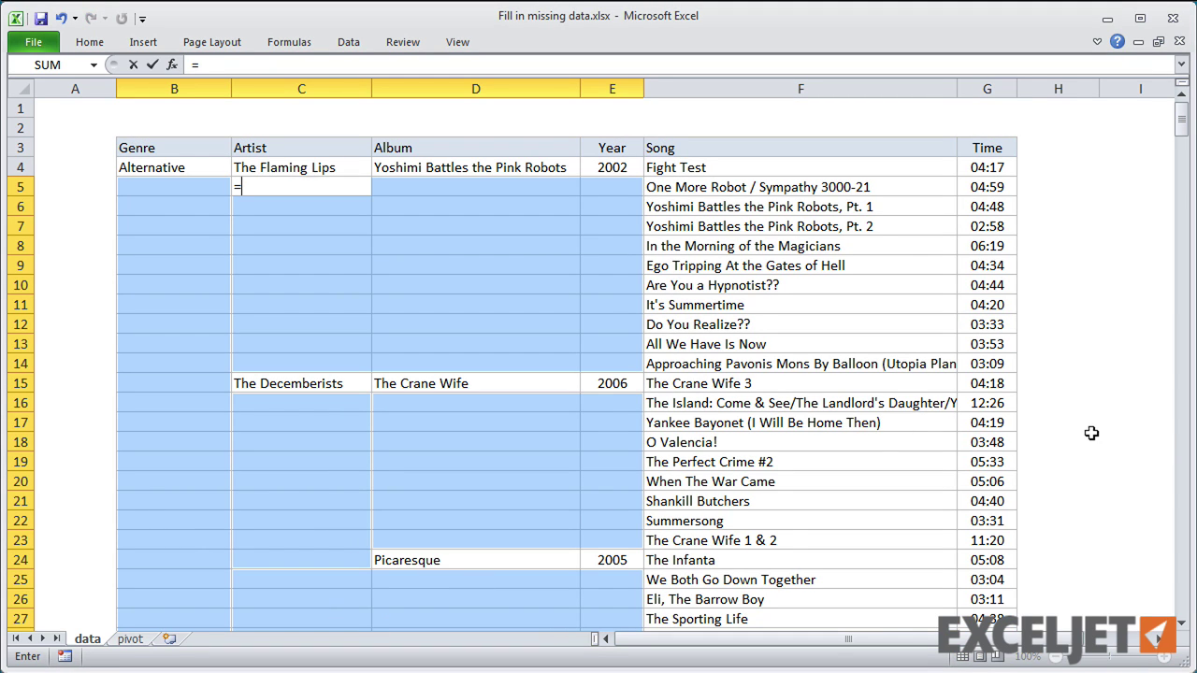
key(Up)
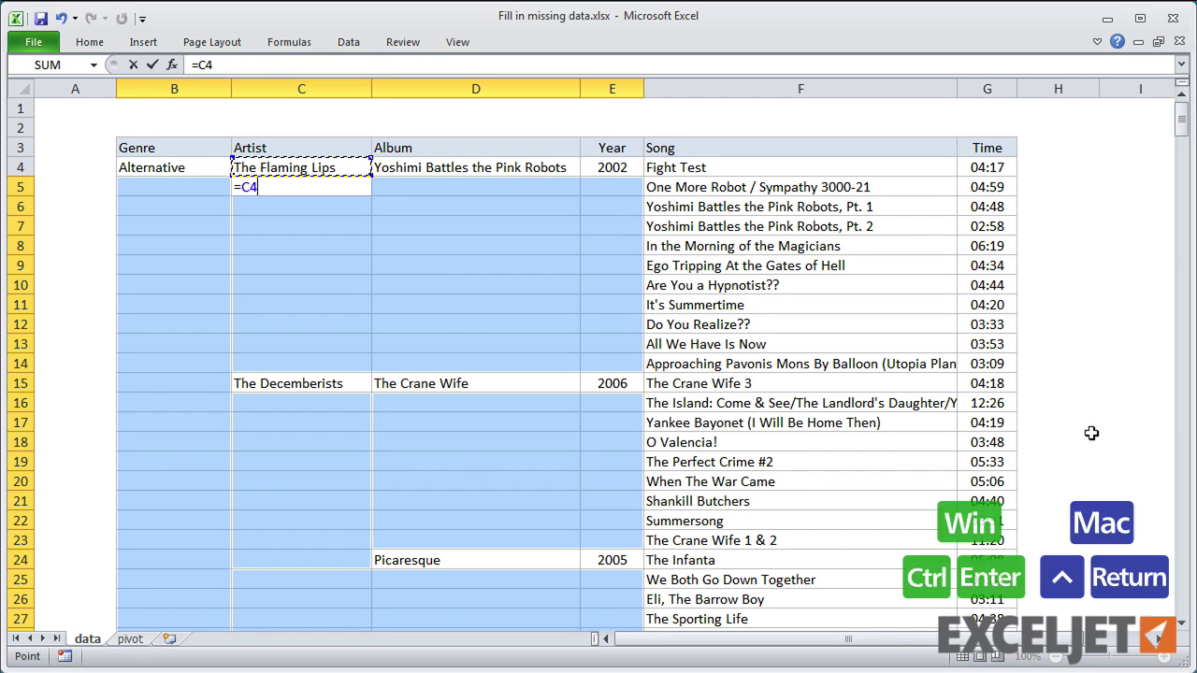
key(ctrl+Return)
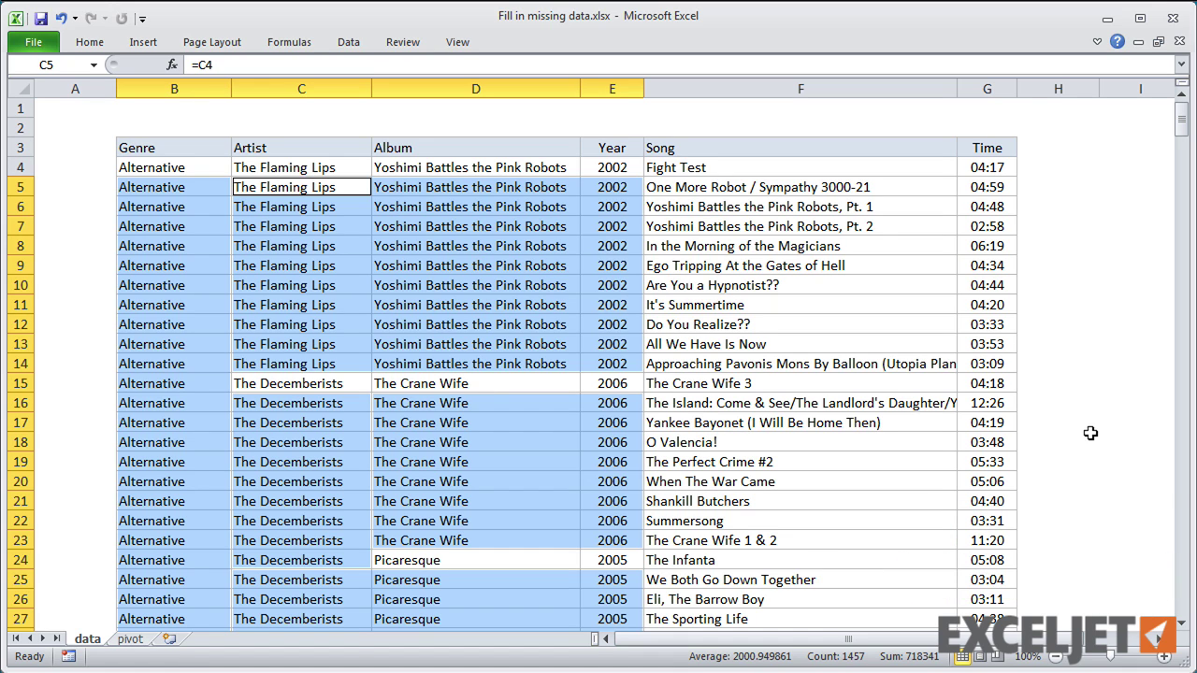
click(519, 344)
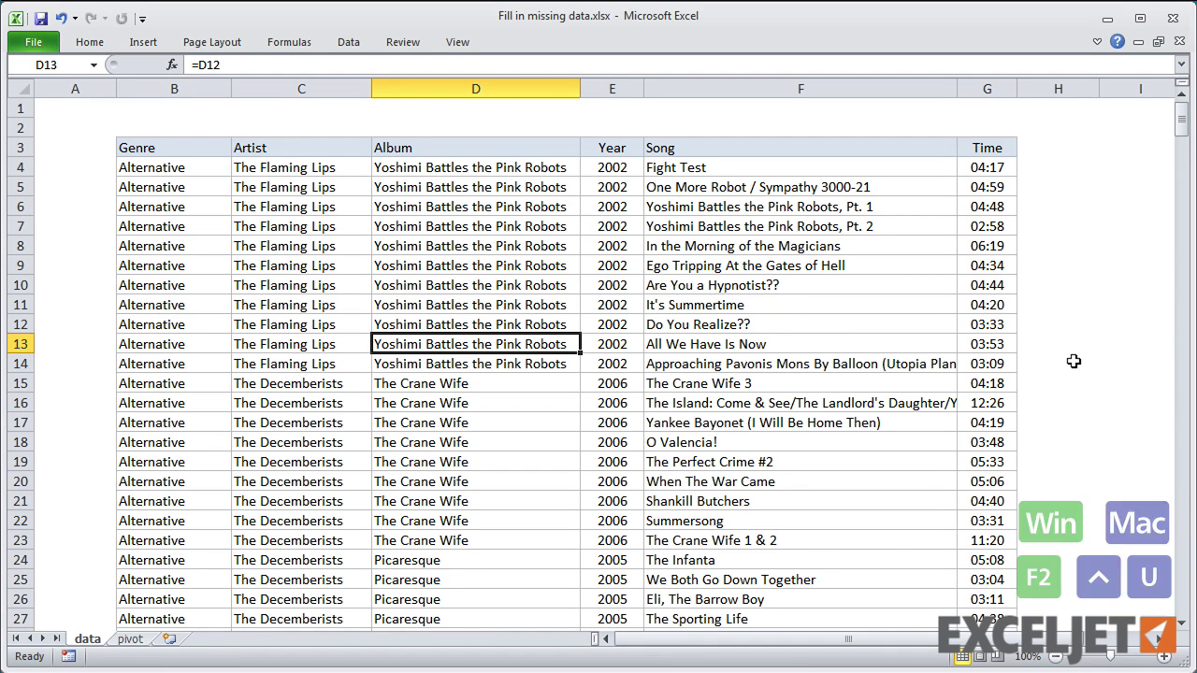
key(F2)
key(Escape)
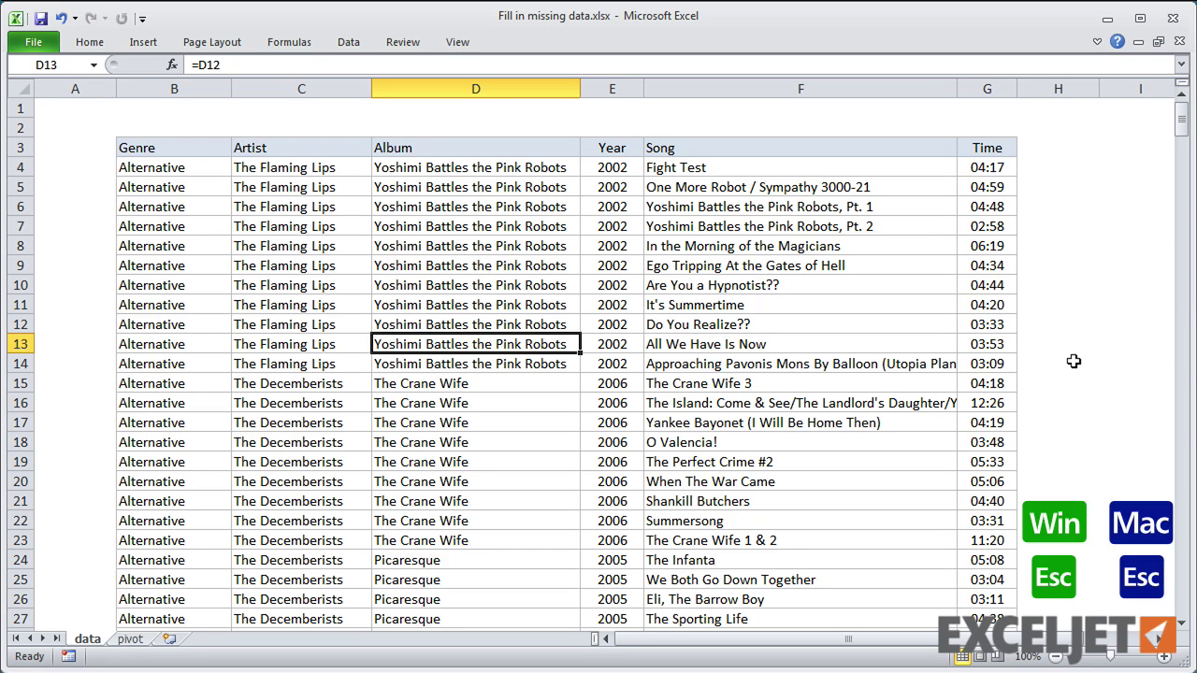
key(Down)
key(Down)
key(Down)
key(Down)
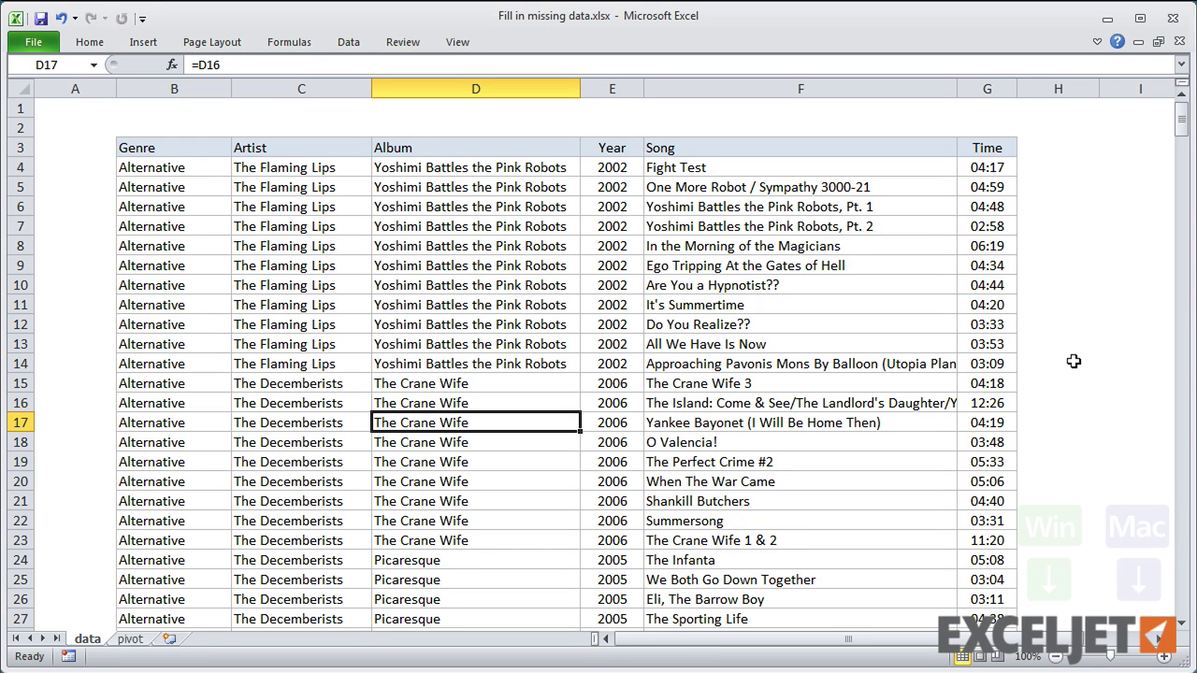
key(F2)
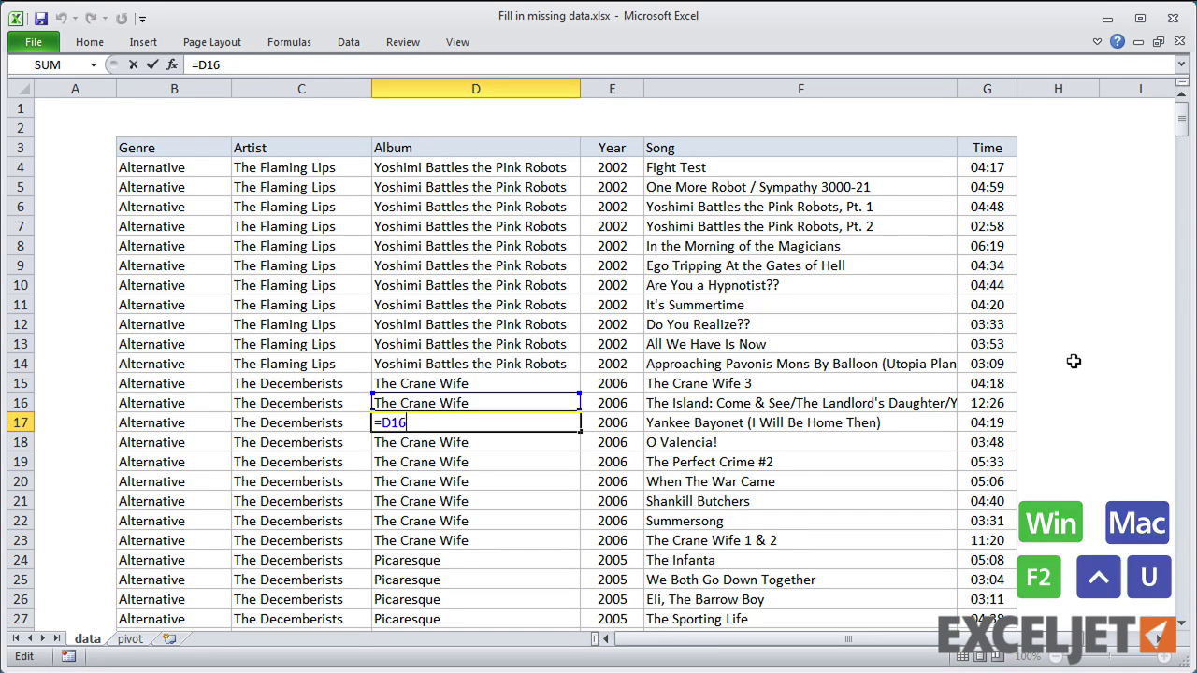
key(Escape)
key(Left)
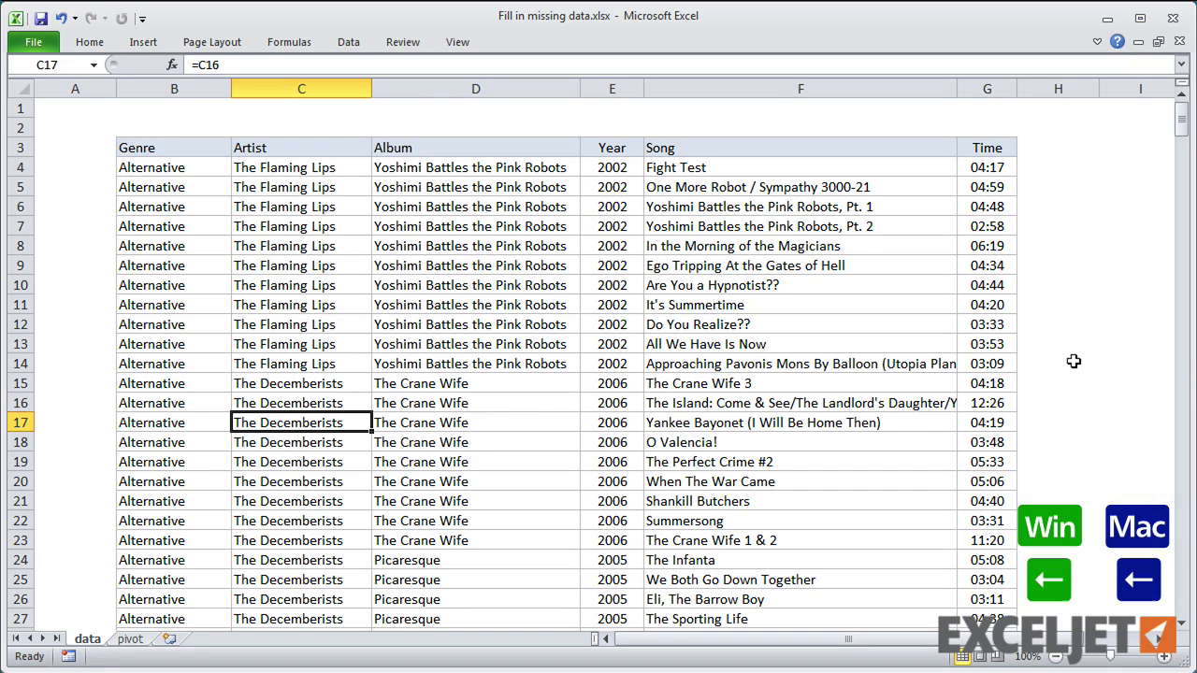
key(F2)
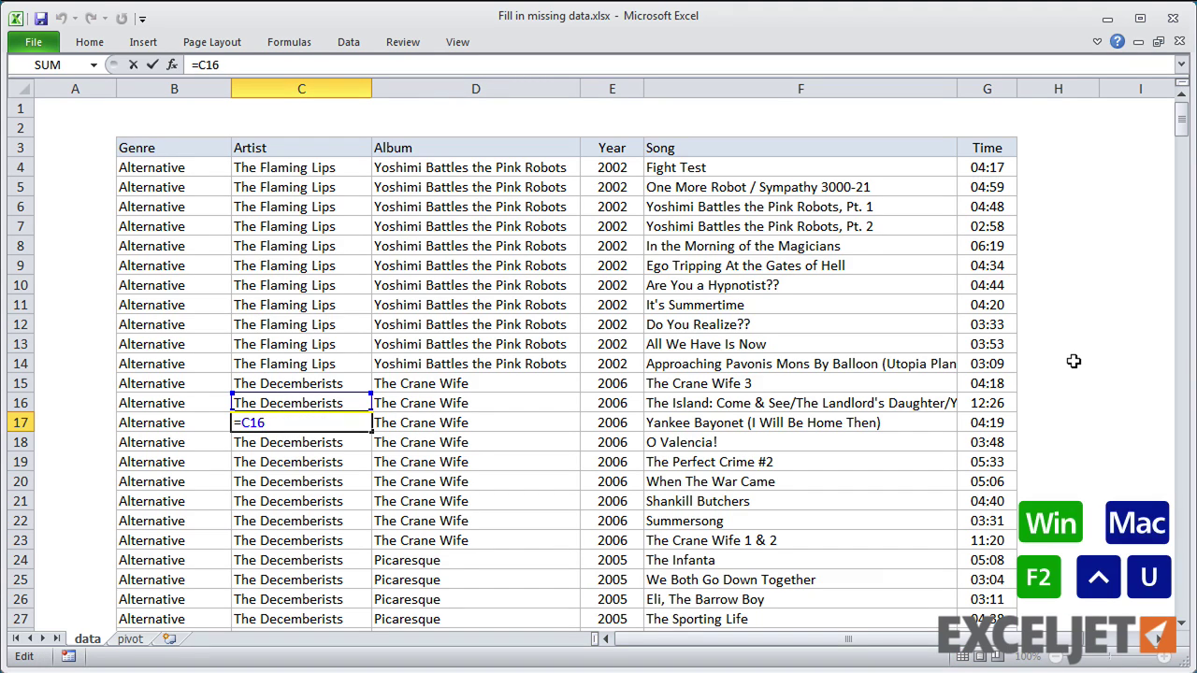
key(Escape)
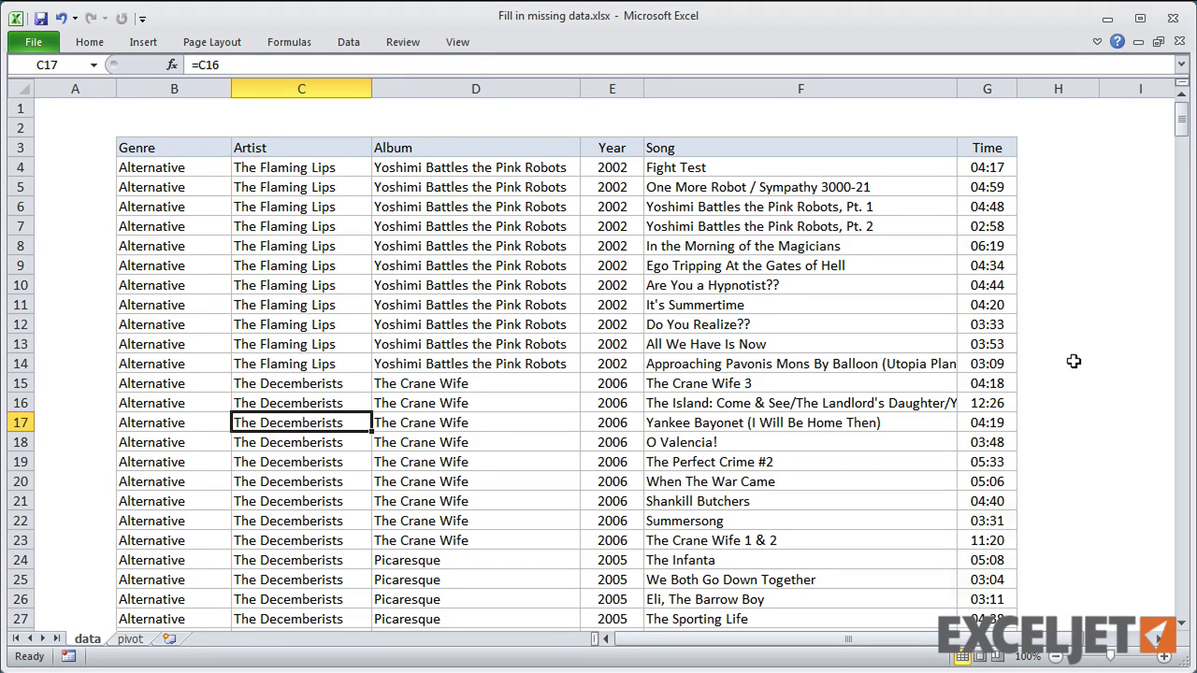
- Copy the whole music table and paste it back over itself as values only
key(ctrl+a)
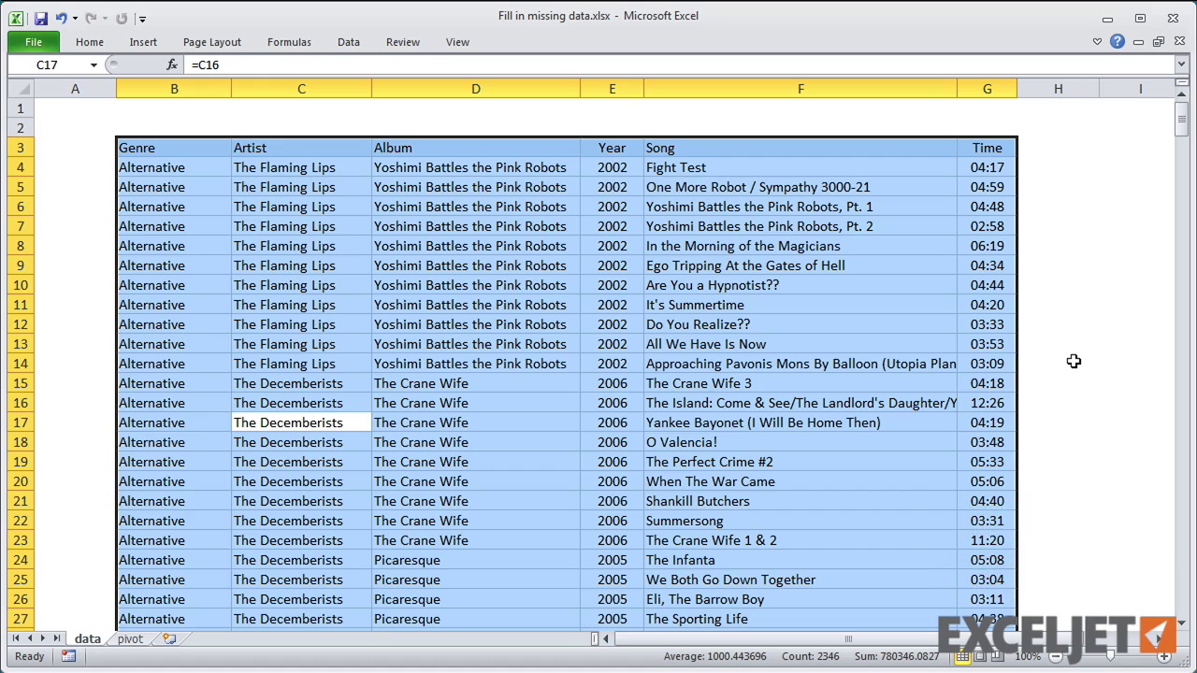
key(ctrl+c)
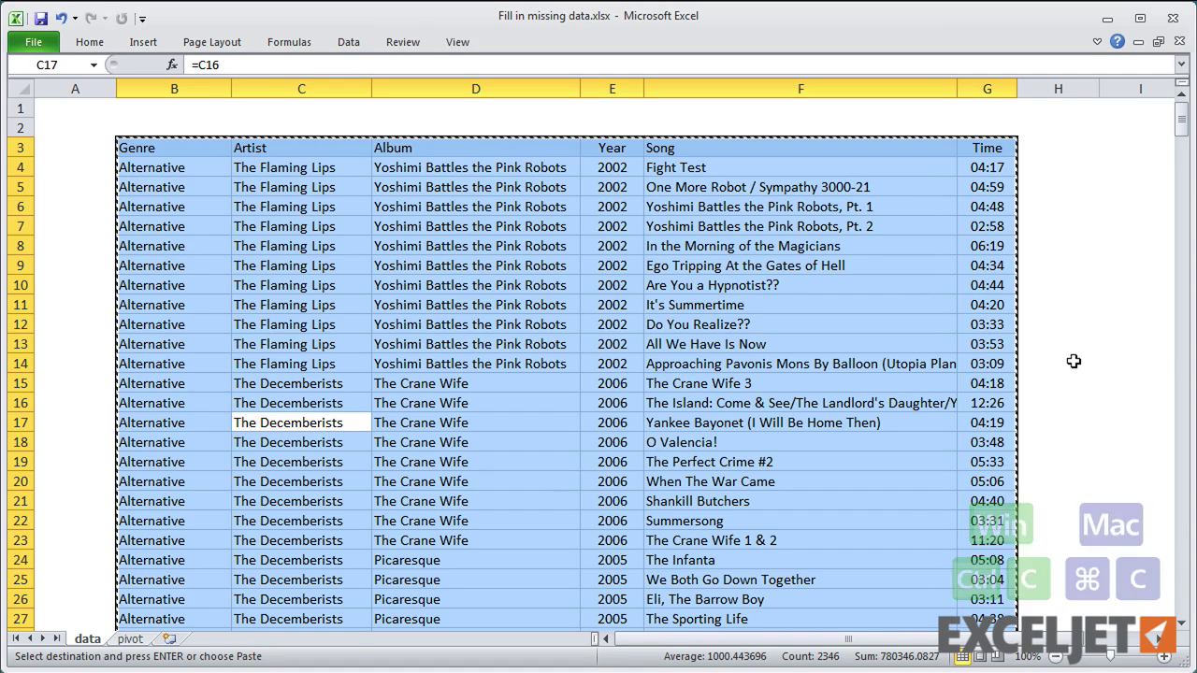
key(ctrl+alt+v)
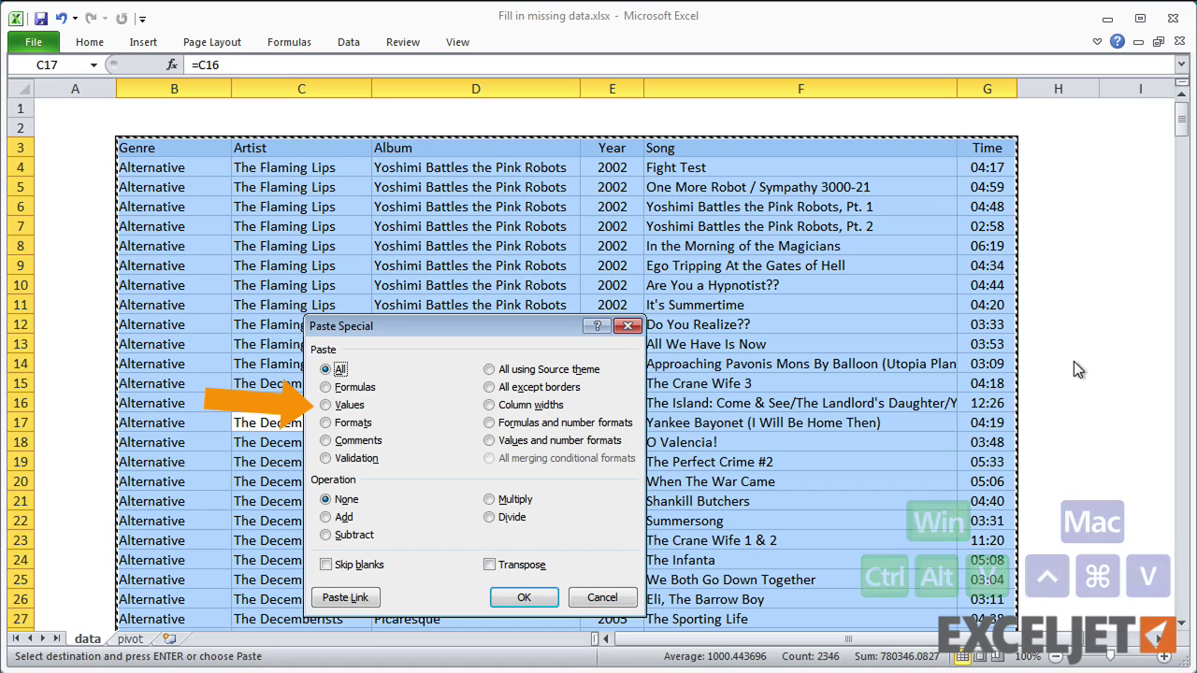
key(alt+v)
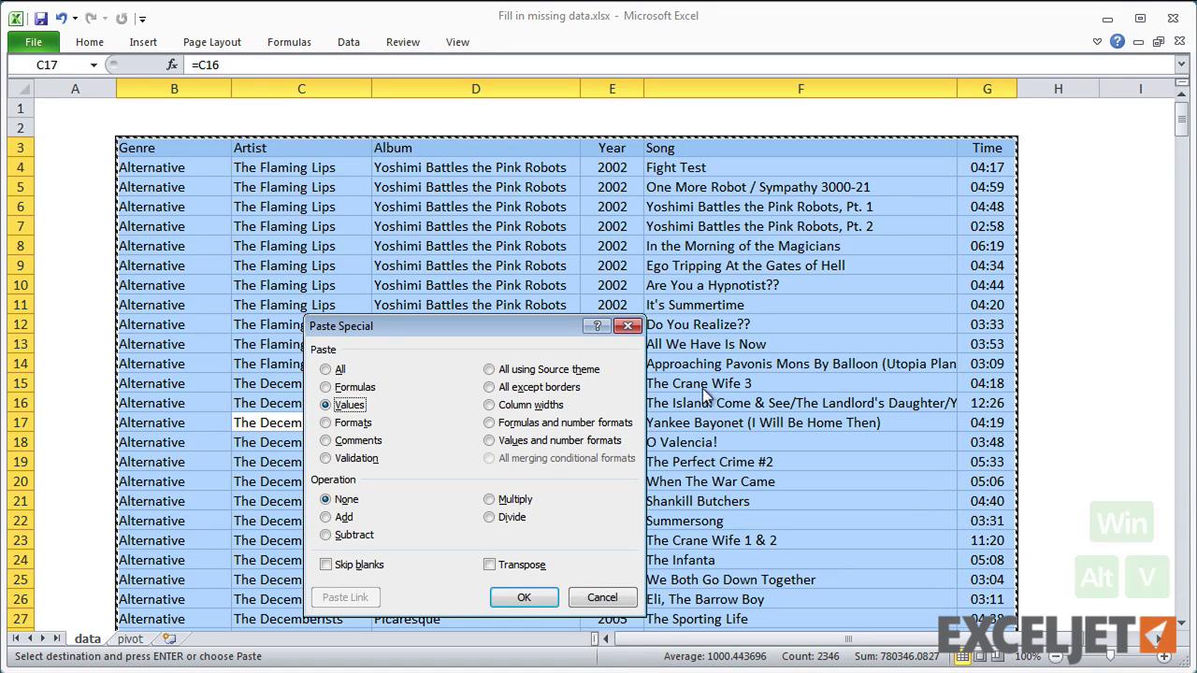
click(527, 596)
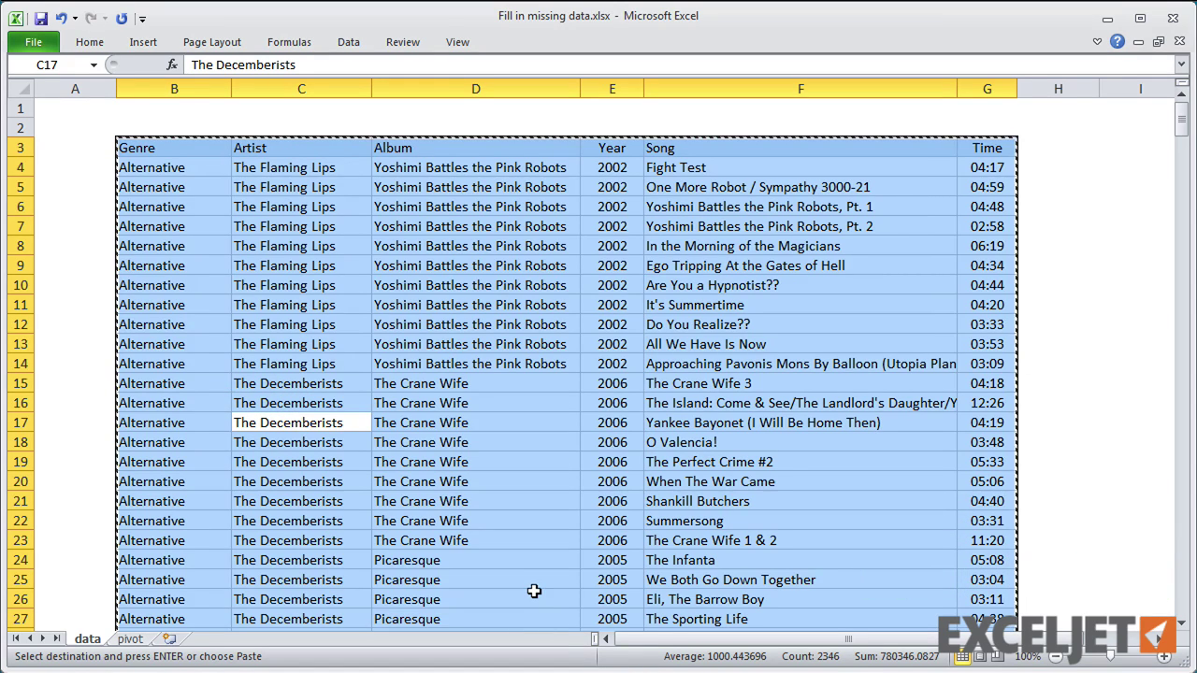
click(494, 518)
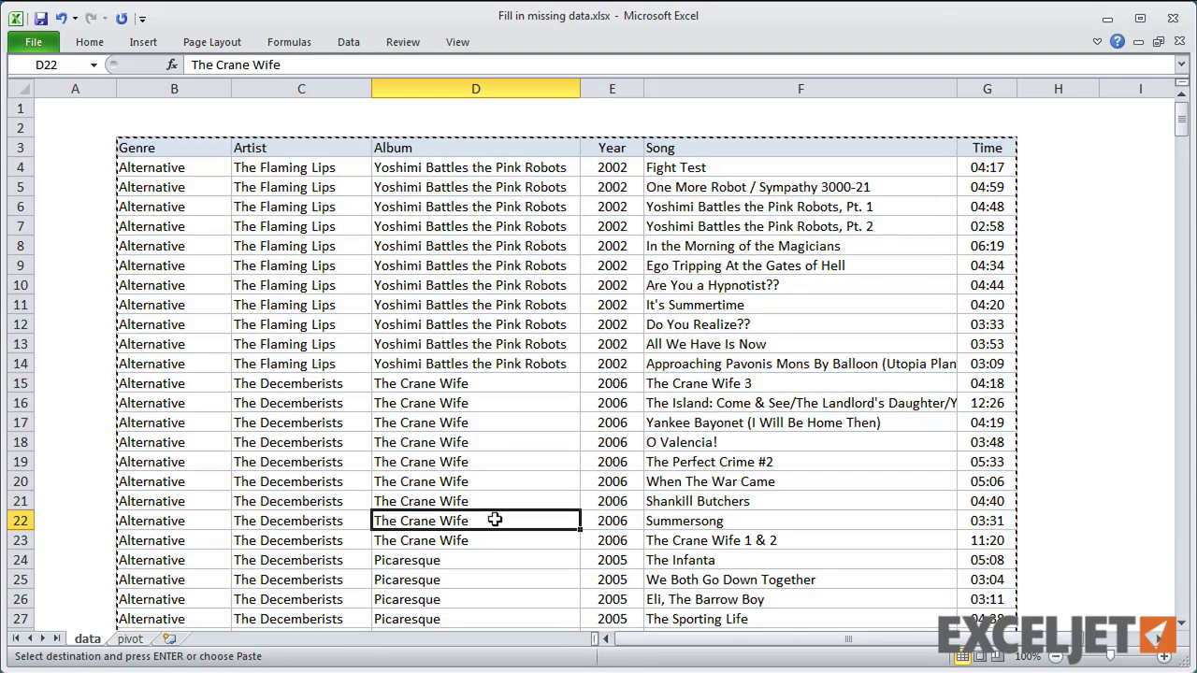
- Refresh the pivot table on the pivot sheet so its song counts update
click(133, 640)
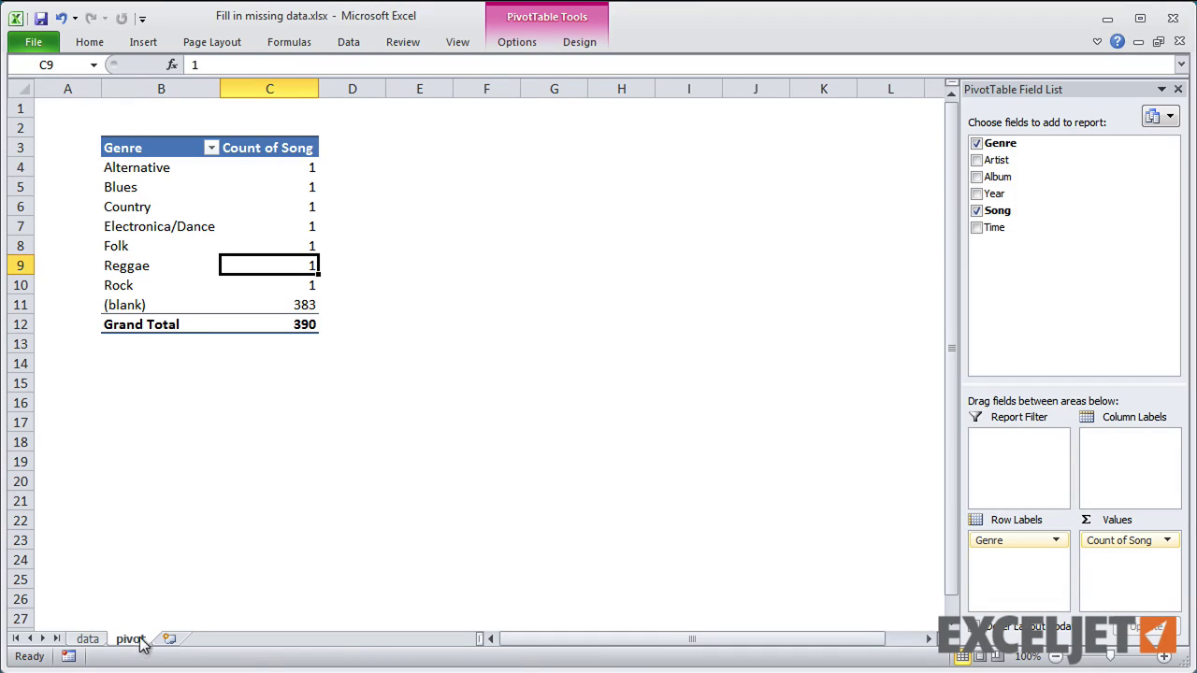
right_click(153, 248)
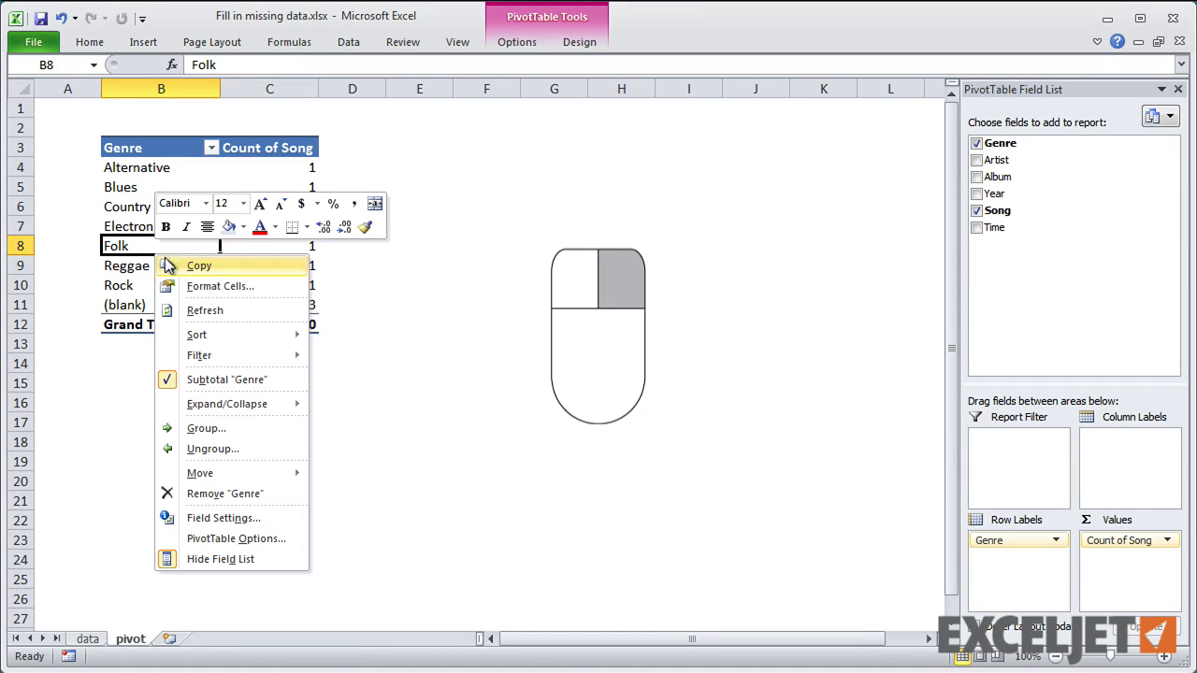
click(204, 310)
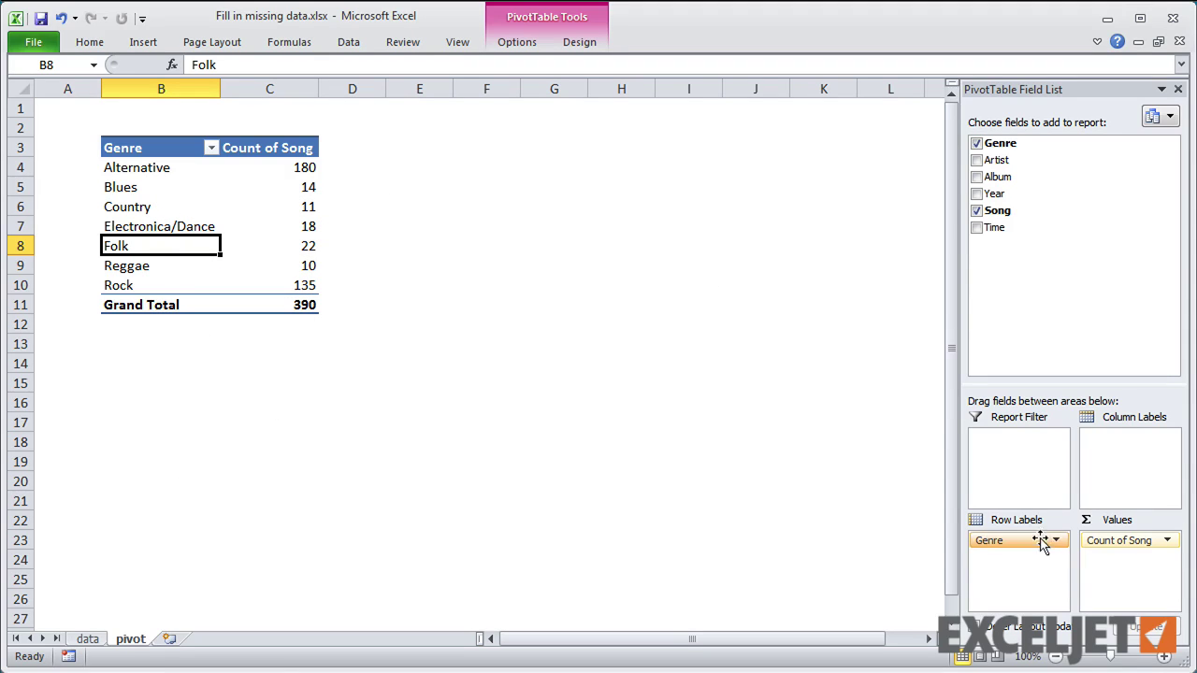
- Replace Genre with Artist as the pivot's row field, then return to the data sheet
drag(1038, 542, 865, 472)
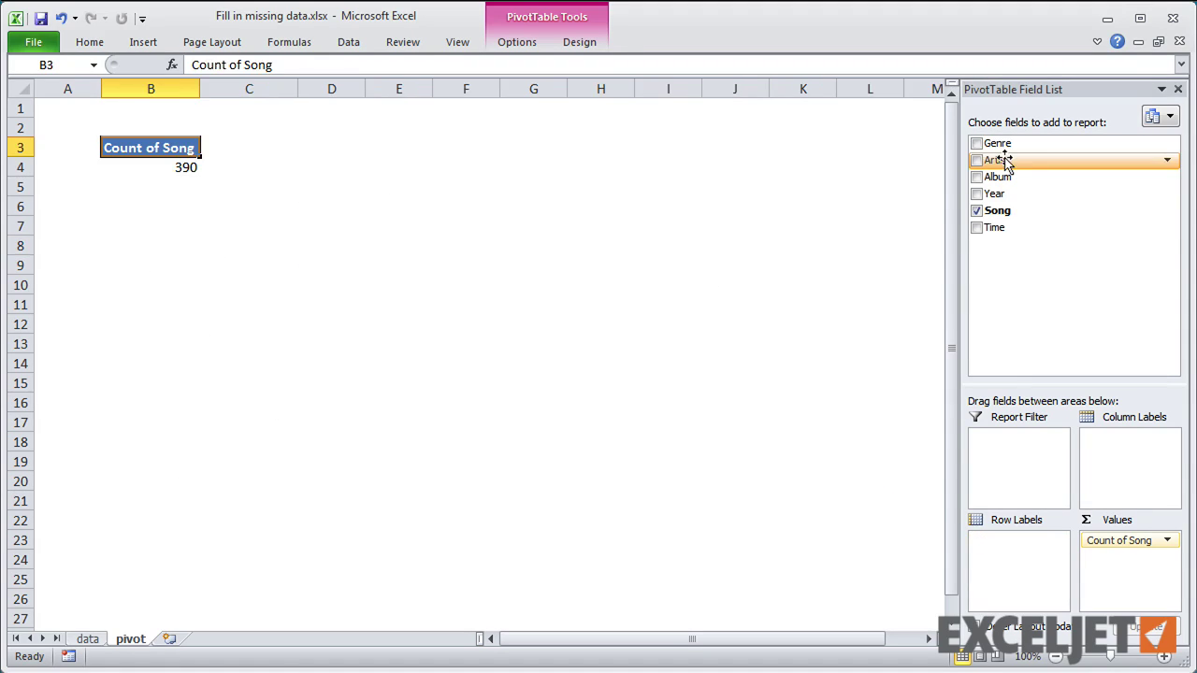
drag(1000, 160, 1017, 556)
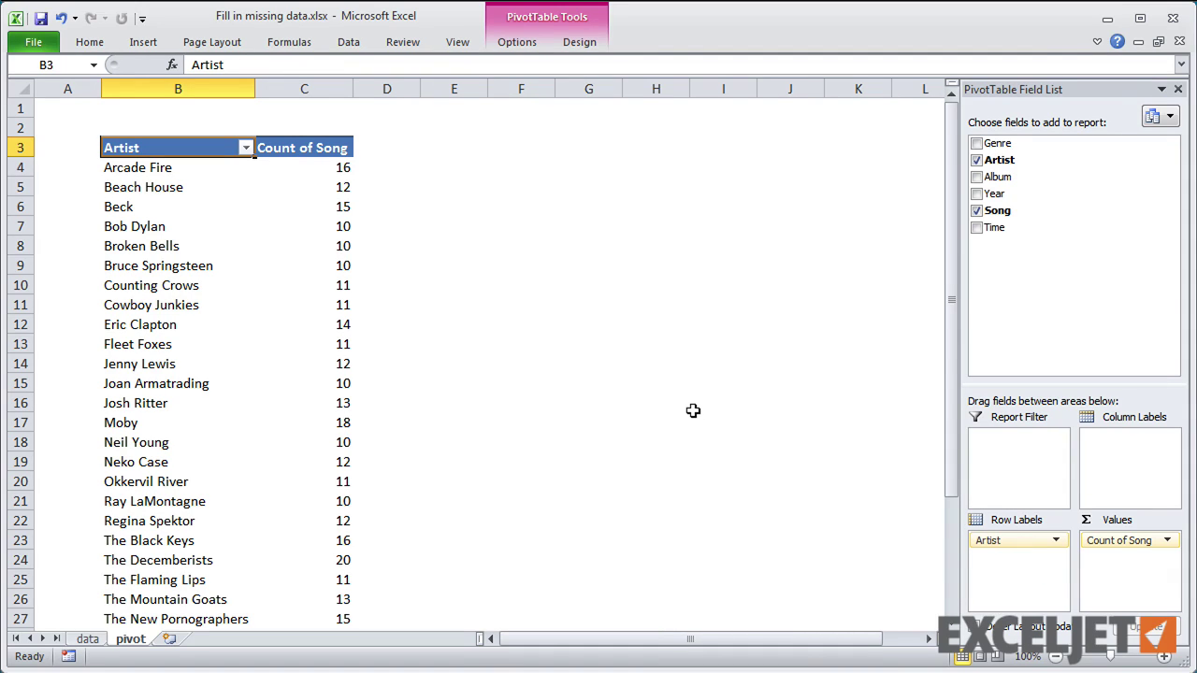
click(98, 637)
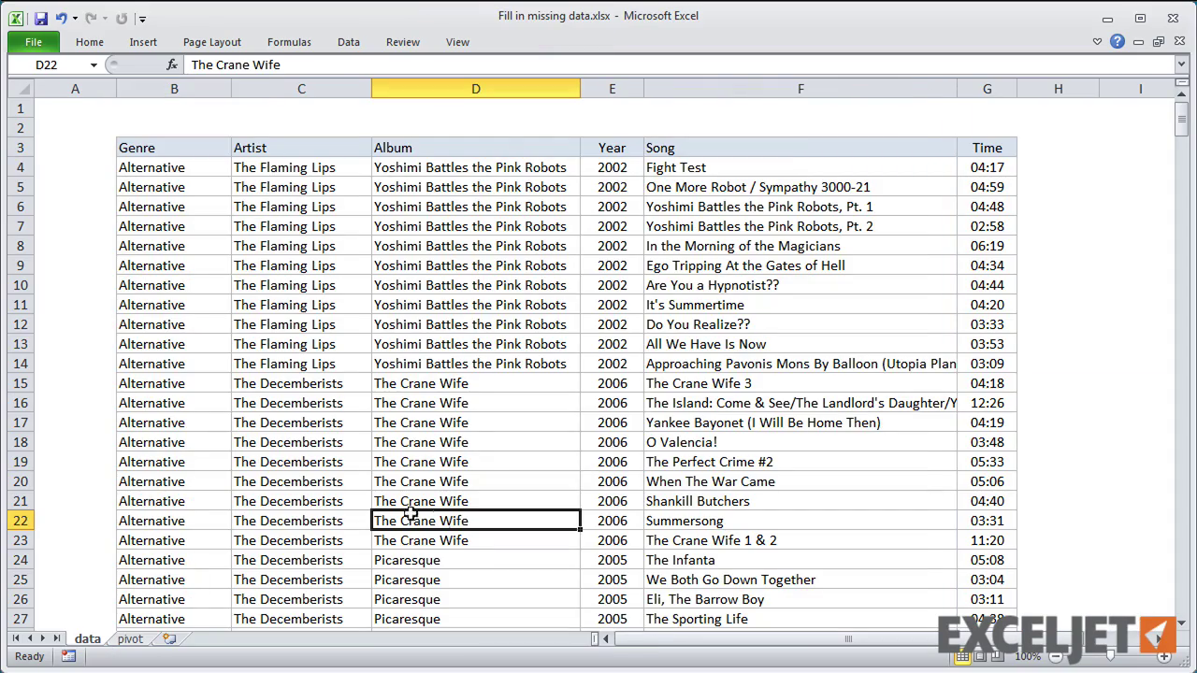